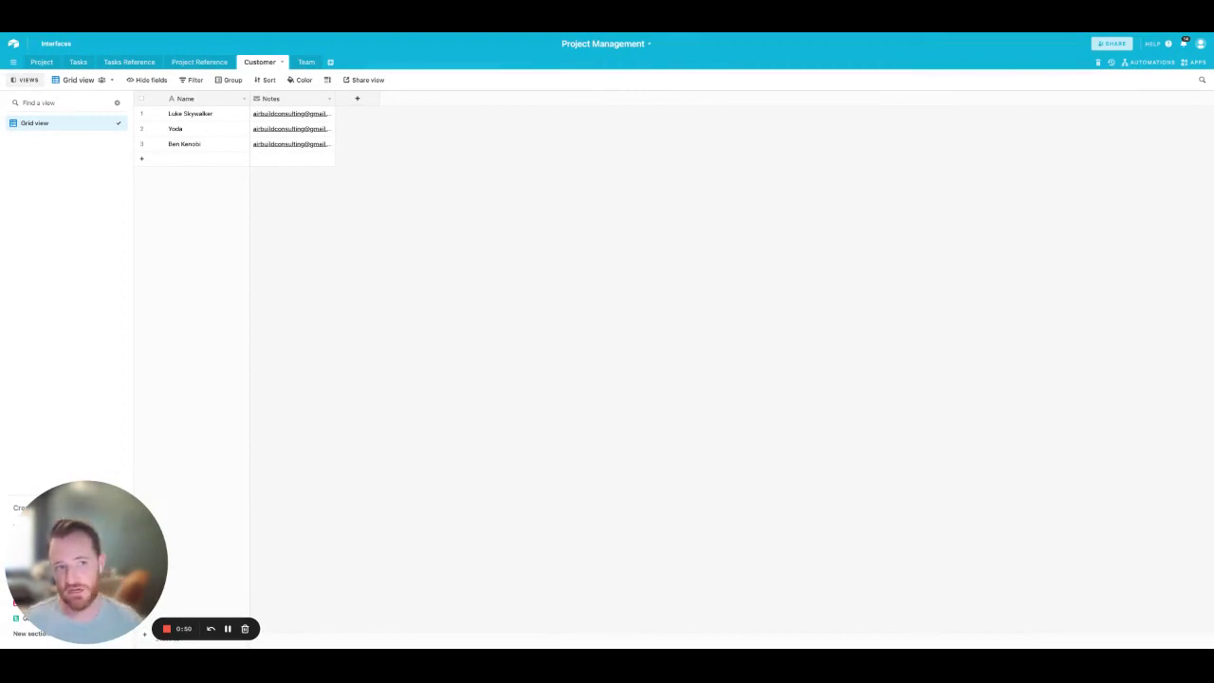
# Step: Look over the apps panel's dashboard list, then close the apps panel
pyautogui.click(1193, 61)
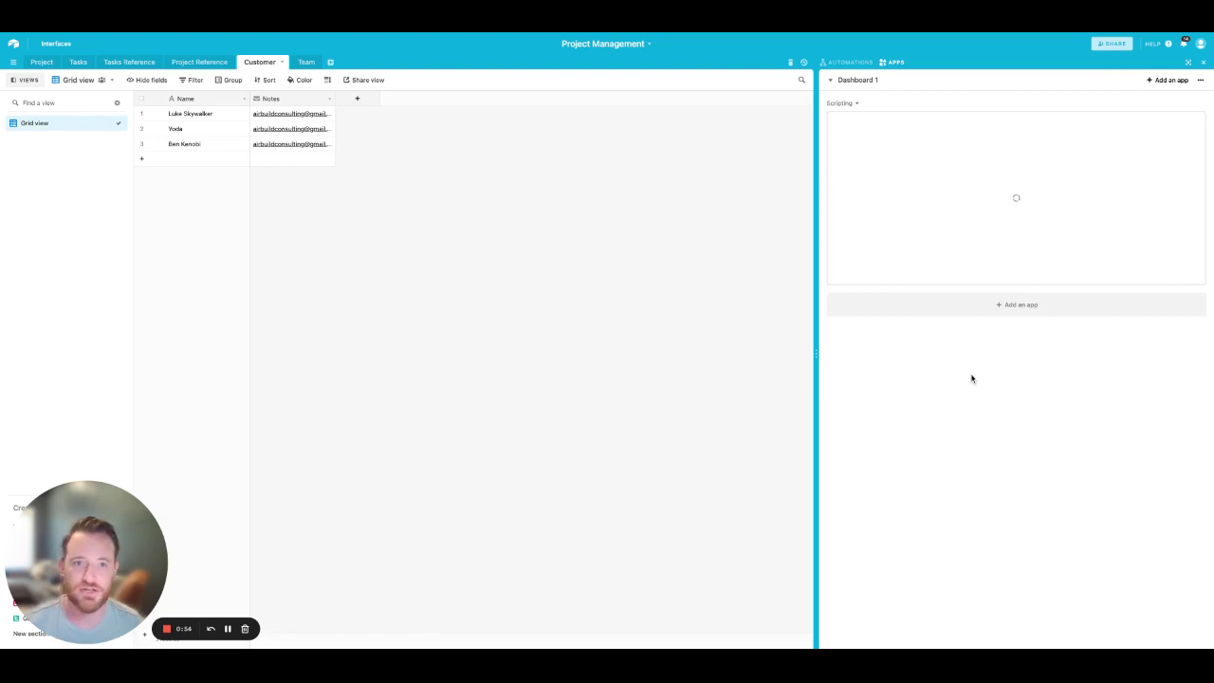
pyautogui.click(867, 84)
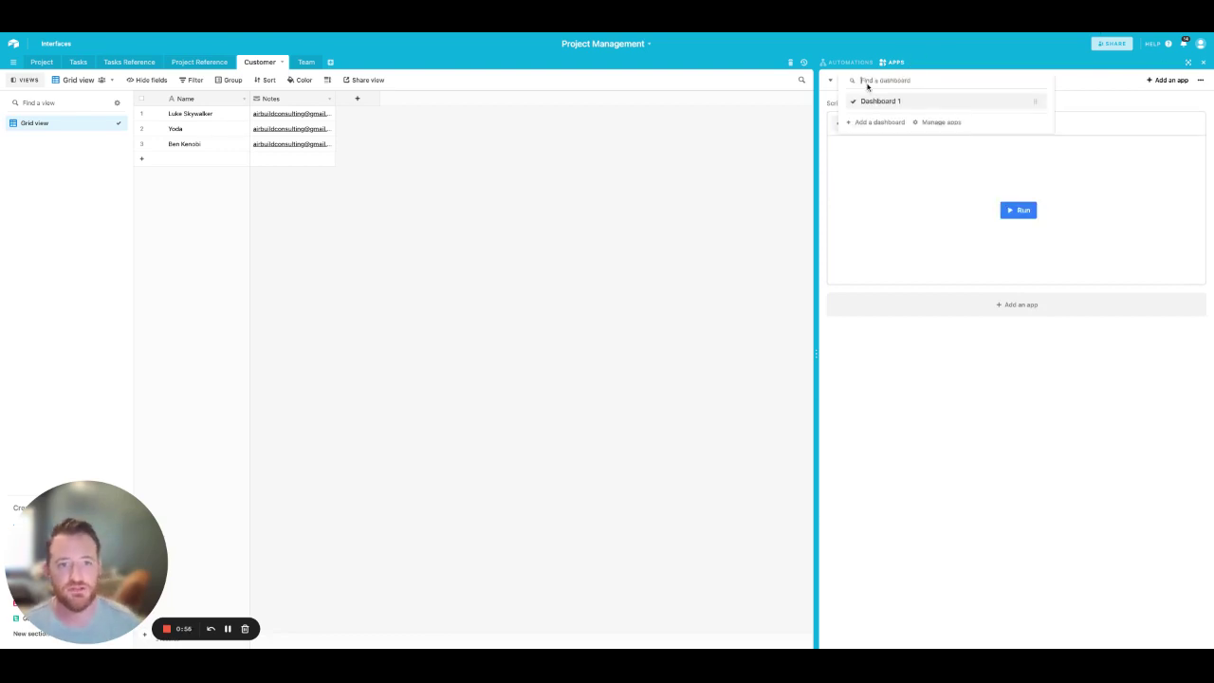
pyautogui.click(1092, 81)
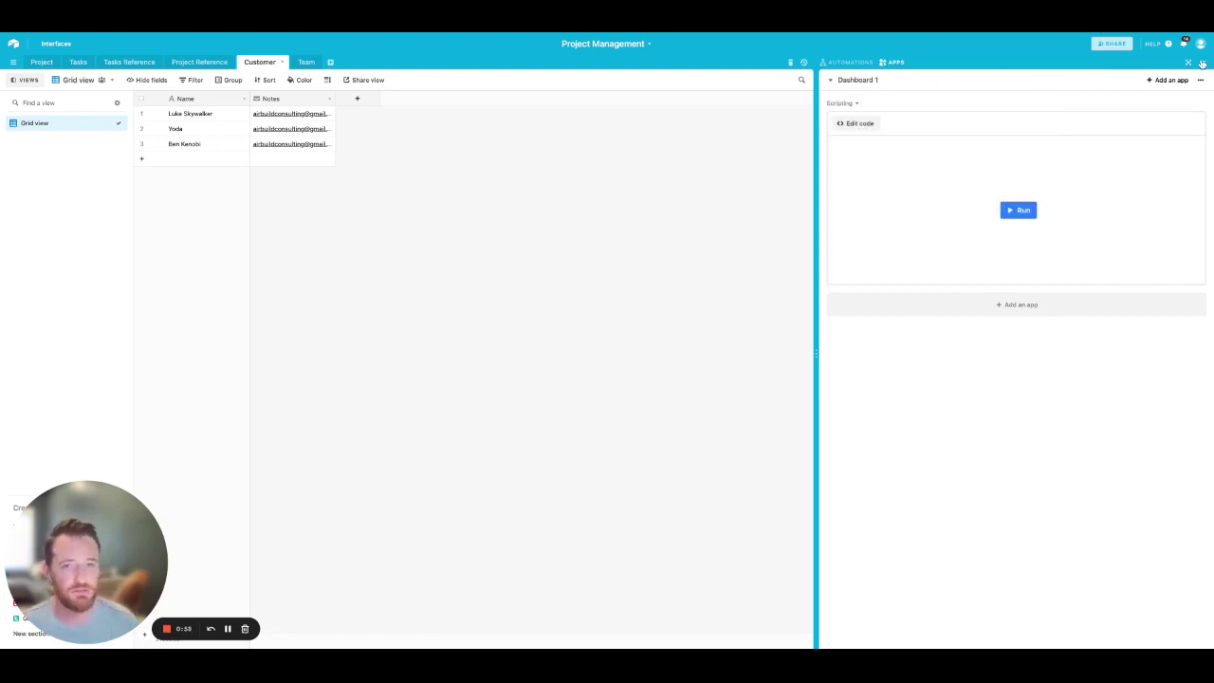
pyautogui.click(1202, 63)
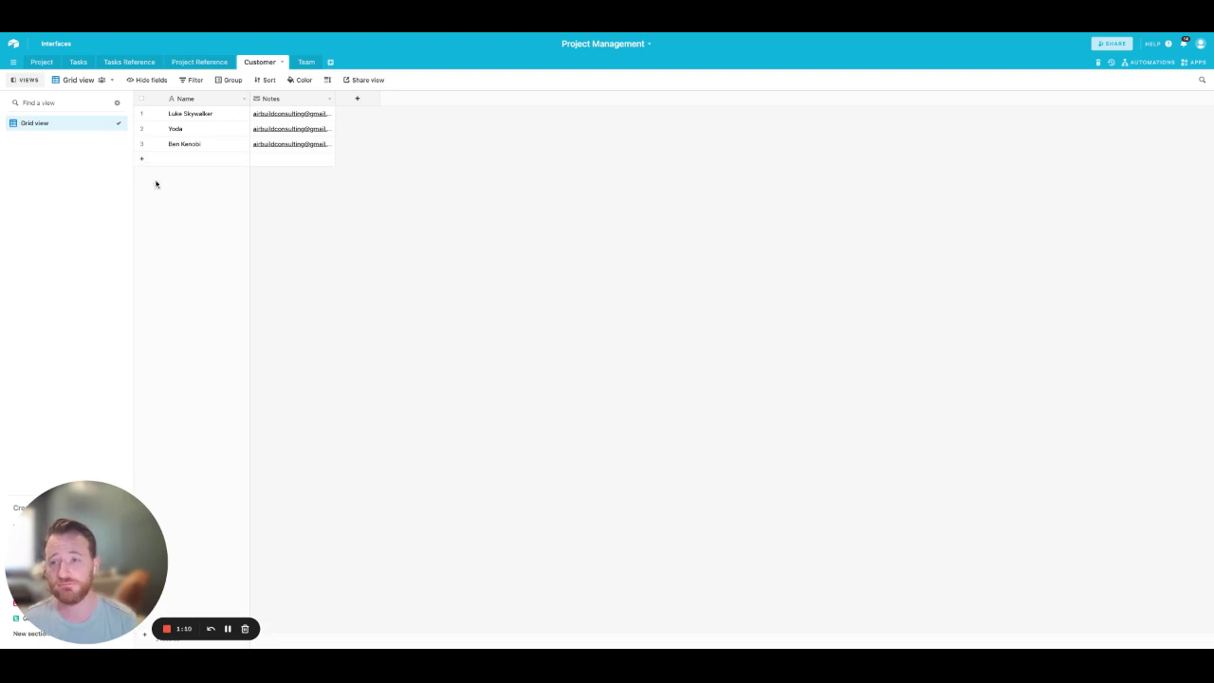
# Step: Browse the Project, Tasks, Tasks Reference and Project Reference tables, then show the Scripting dashboard beside Project Reference
pyautogui.click(43, 62)
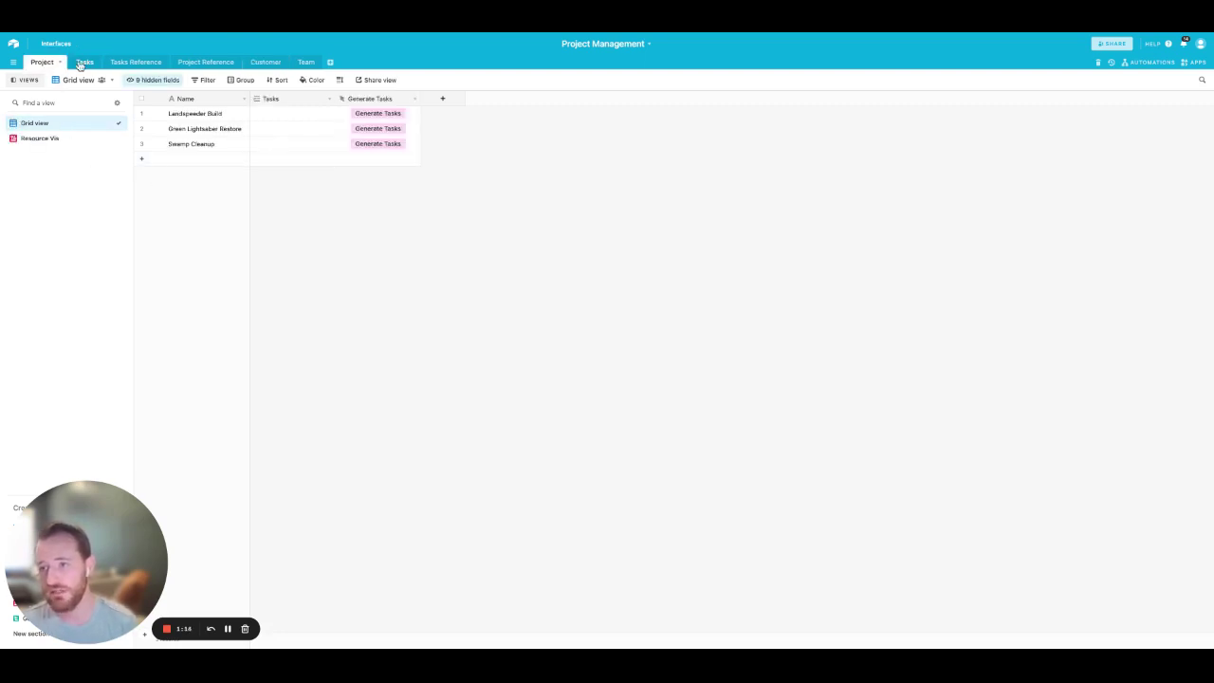
pyautogui.click(81, 65)
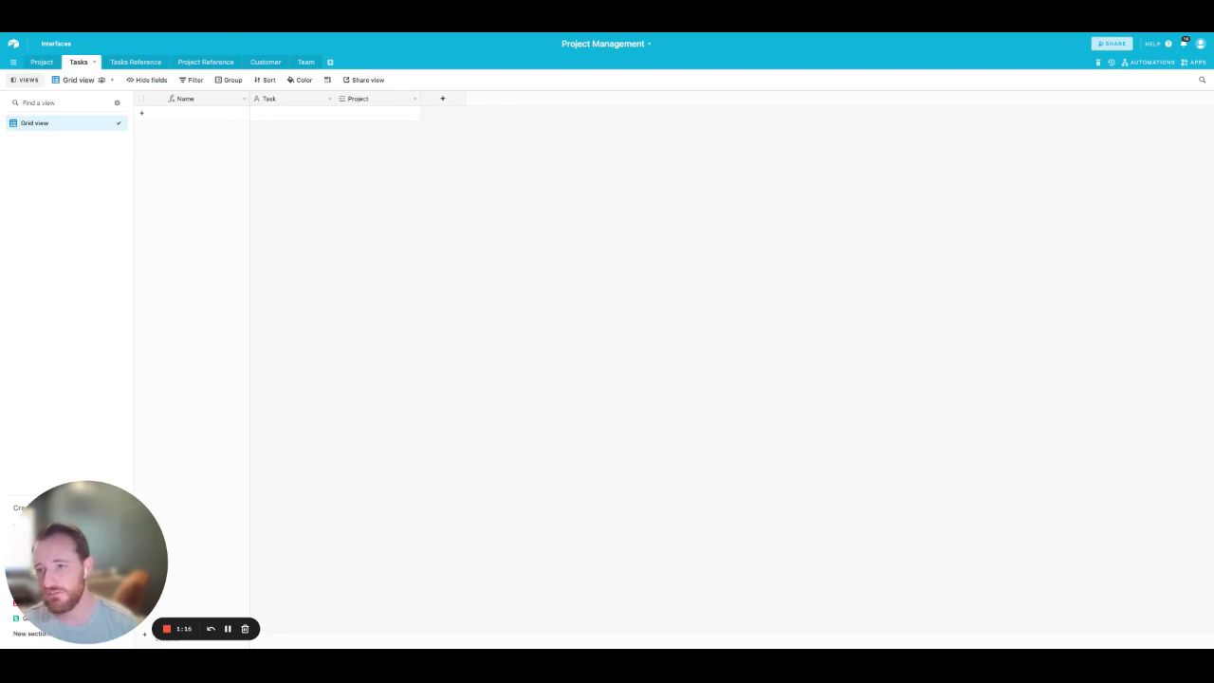
pyautogui.click(148, 69)
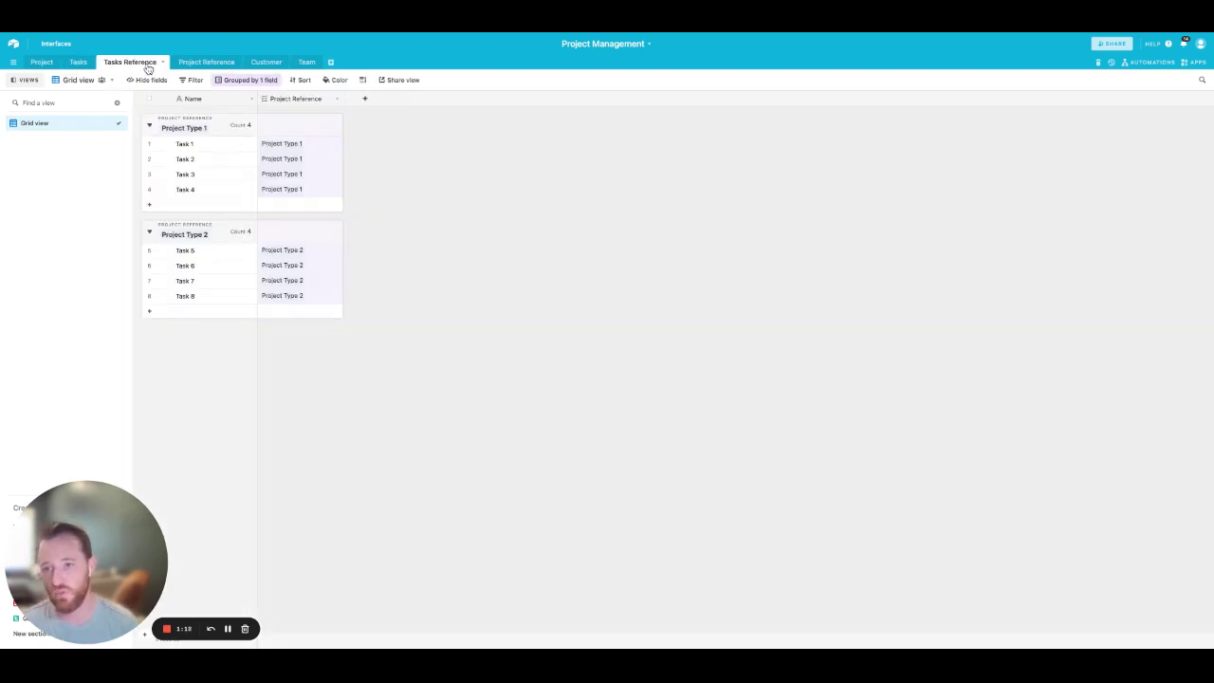
pyautogui.click(215, 69)
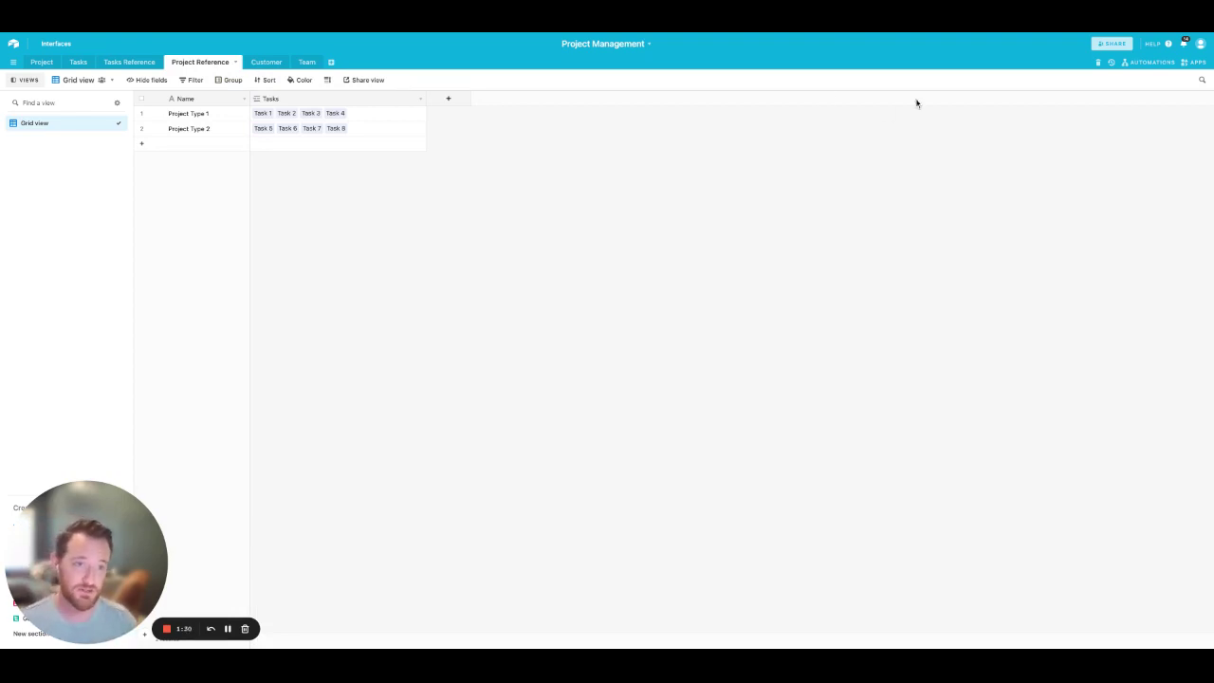
pyautogui.click(1195, 63)
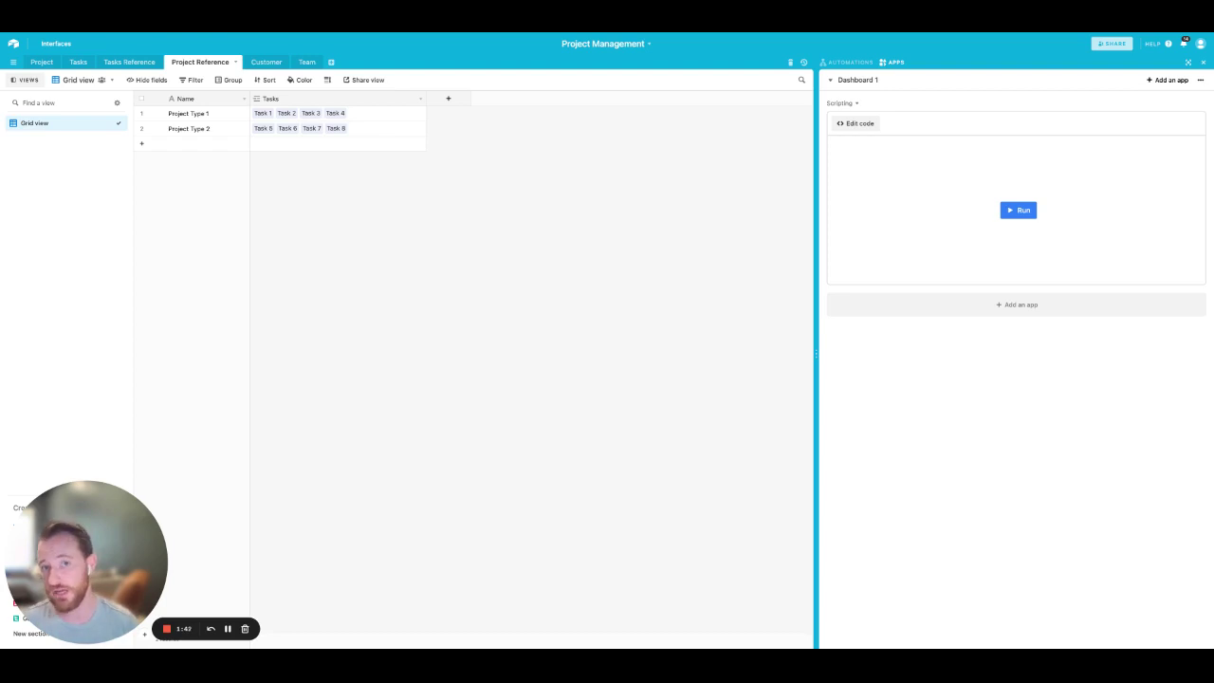
# Step: Review the Generate Tasks script's code in the Scripting app, then hide the apps panel
pyautogui.click(860, 123)
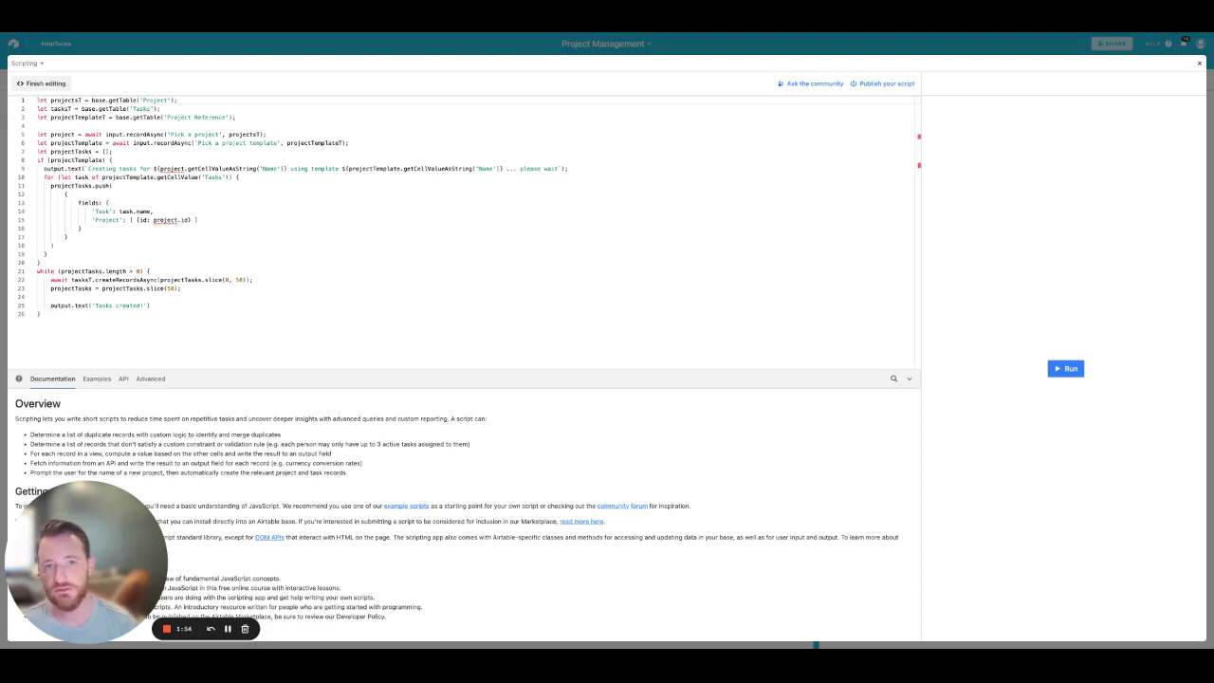
pyautogui.press('Escape')
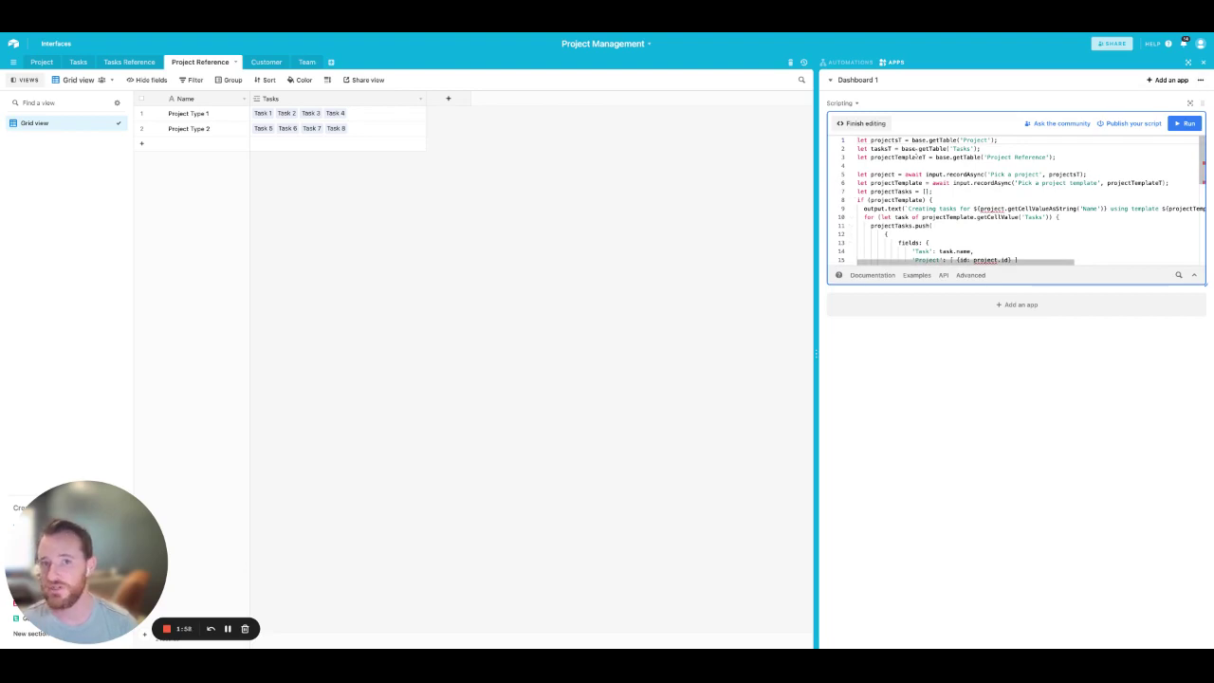
pyautogui.moveTo(916, 157)
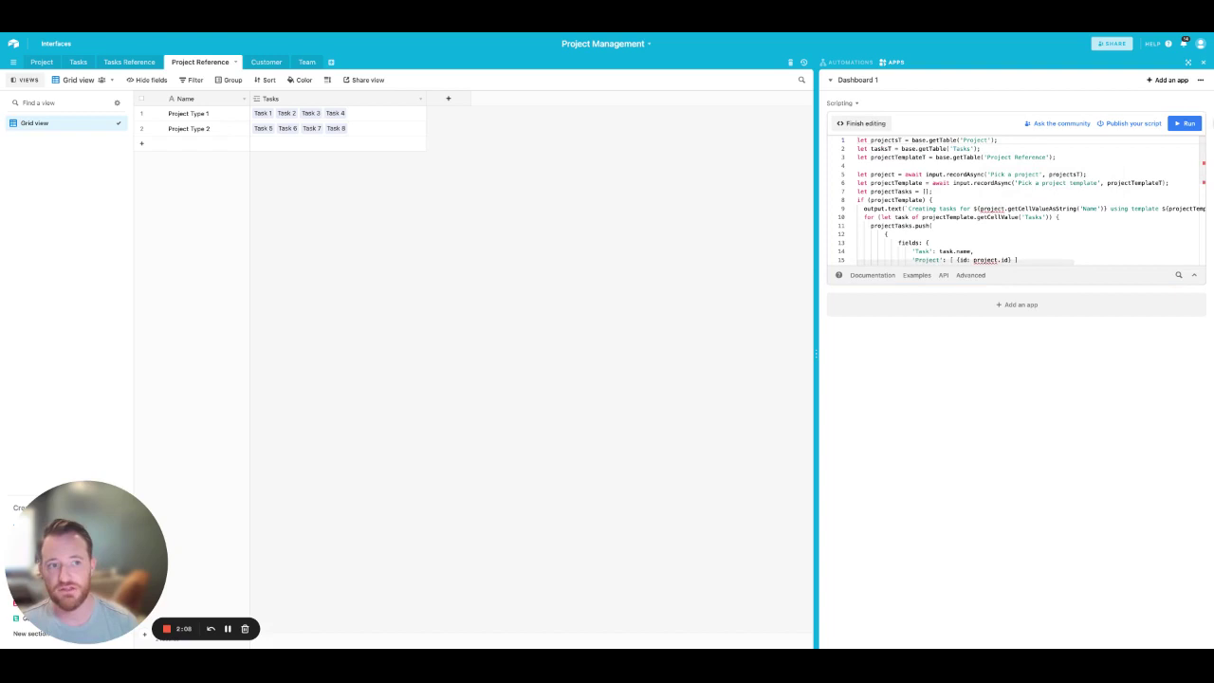
pyautogui.click(1204, 62)
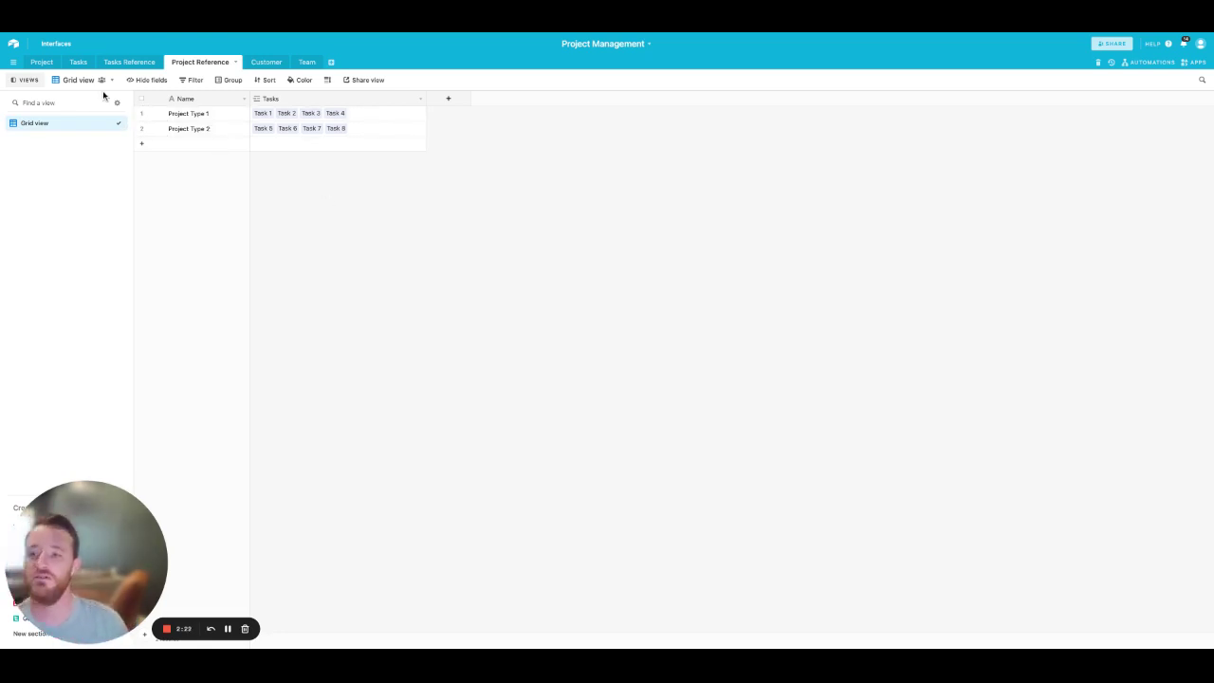
# Step: Compare the Project, Tasks, Tasks Reference and Project Reference tables and their linked records
pyautogui.click(41, 62)
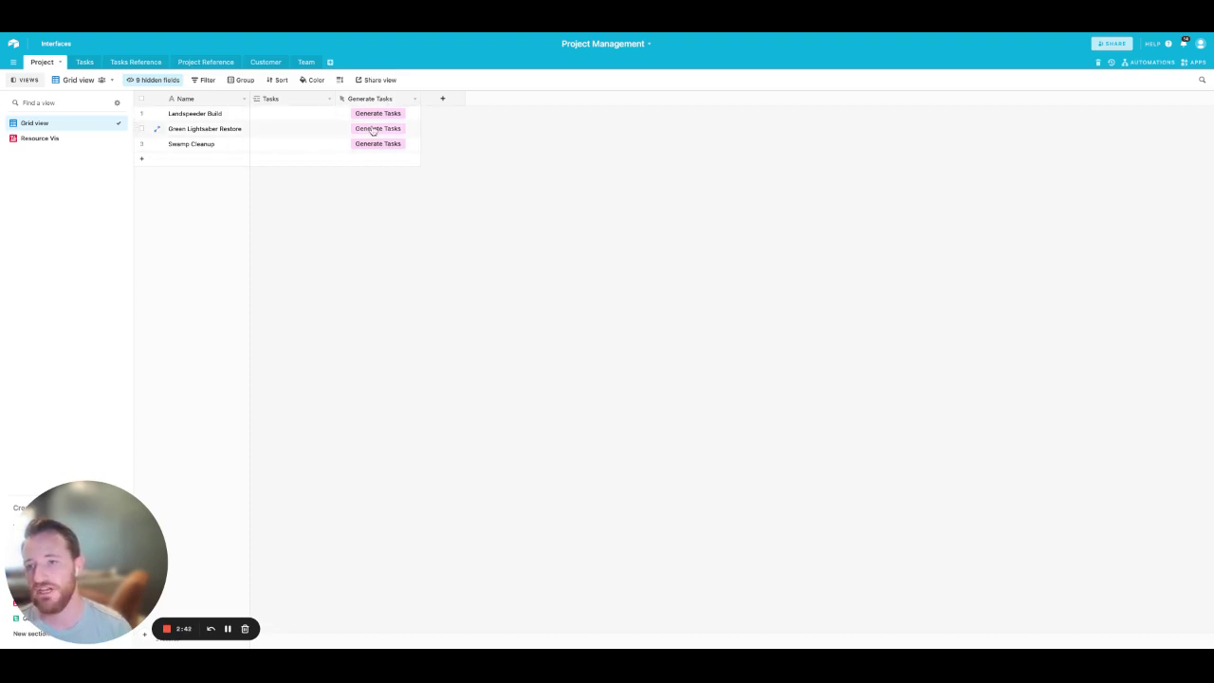
pyautogui.click(85, 62)
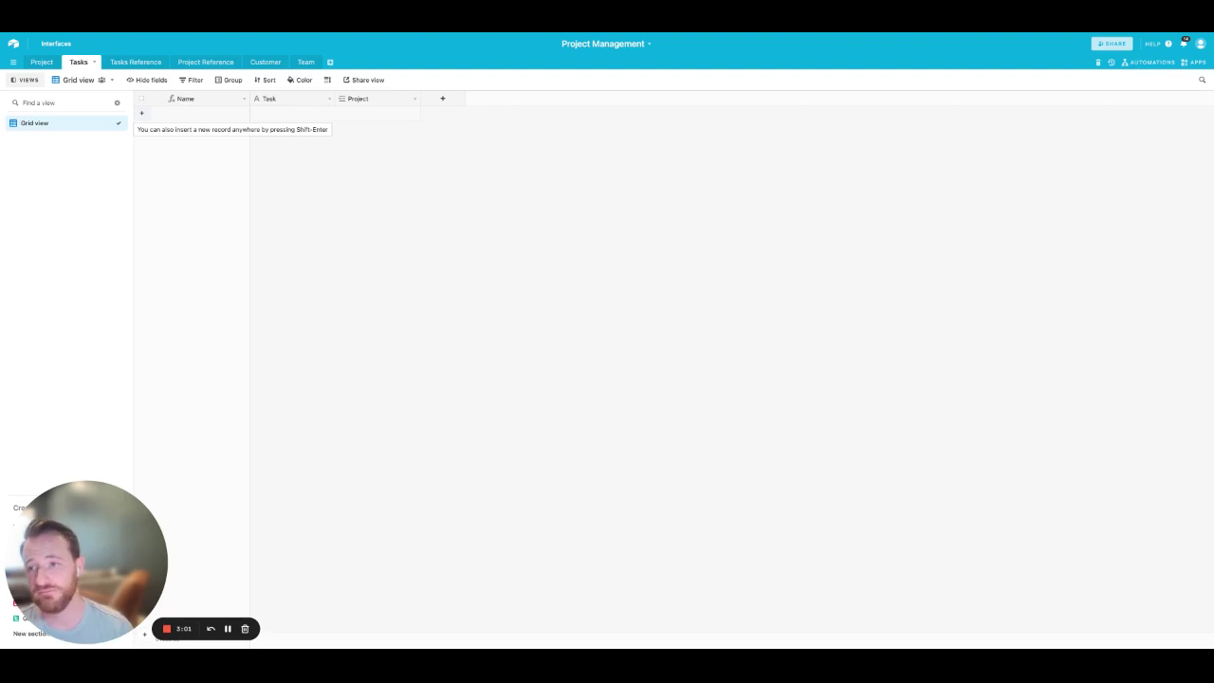
pyautogui.click(135, 62)
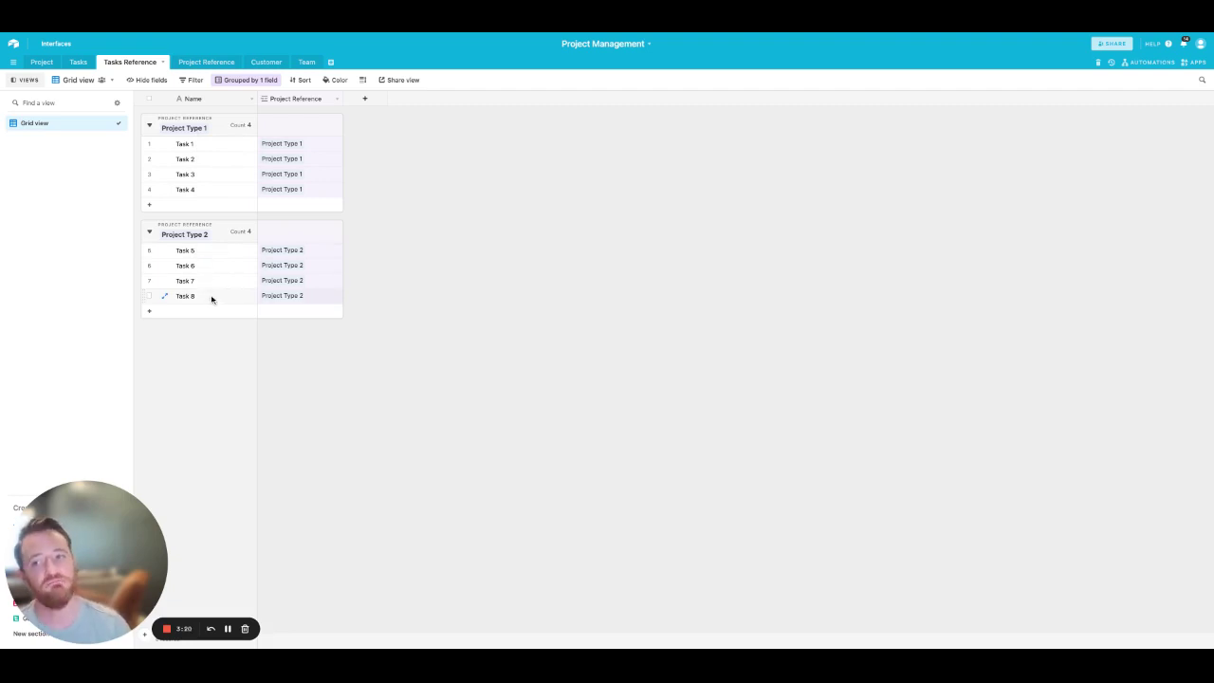
pyautogui.click(209, 61)
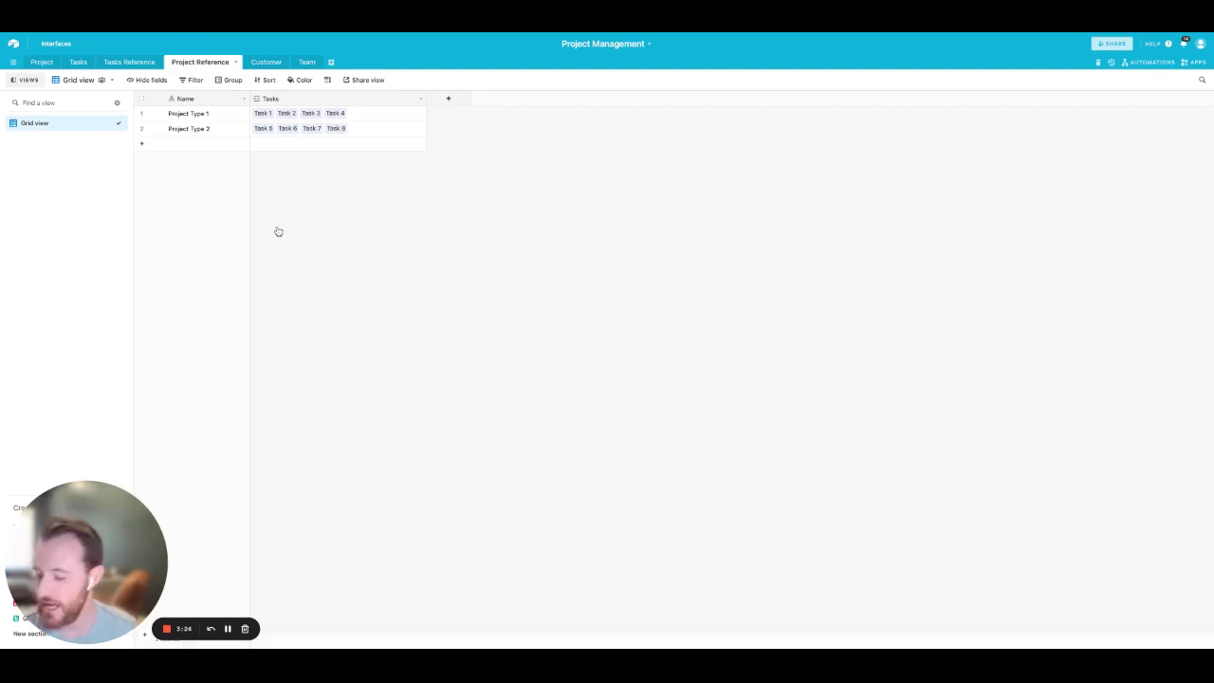
pyautogui.click(131, 62)
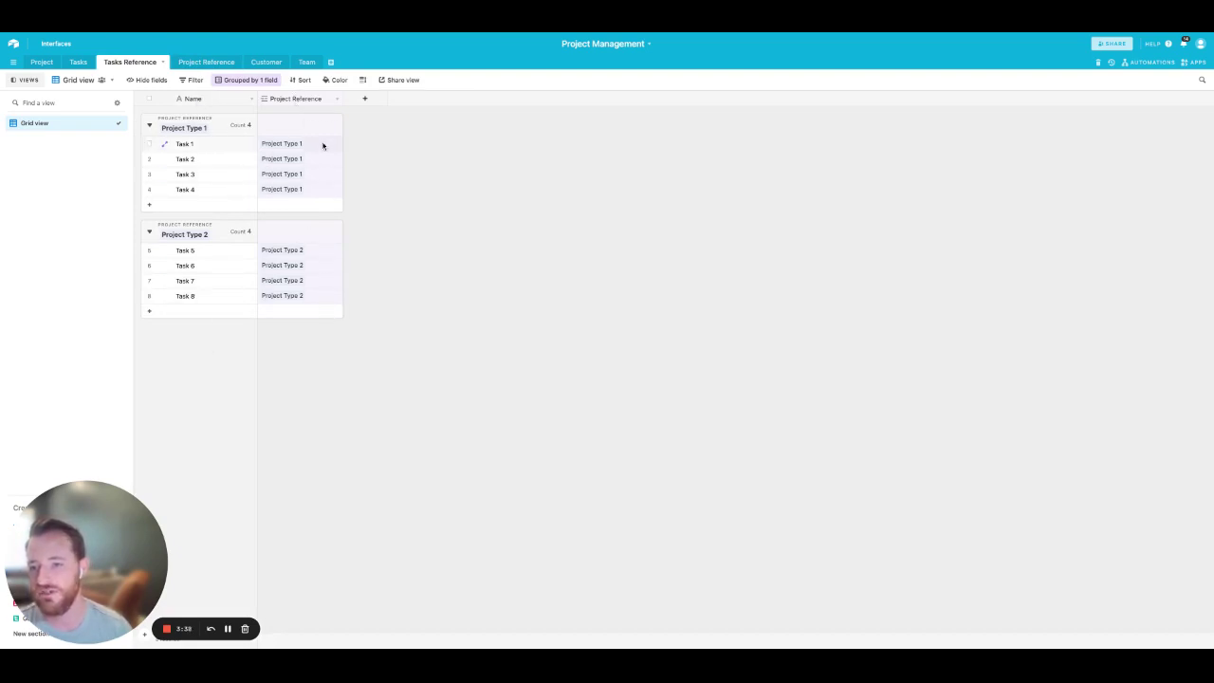
pyautogui.click(202, 66)
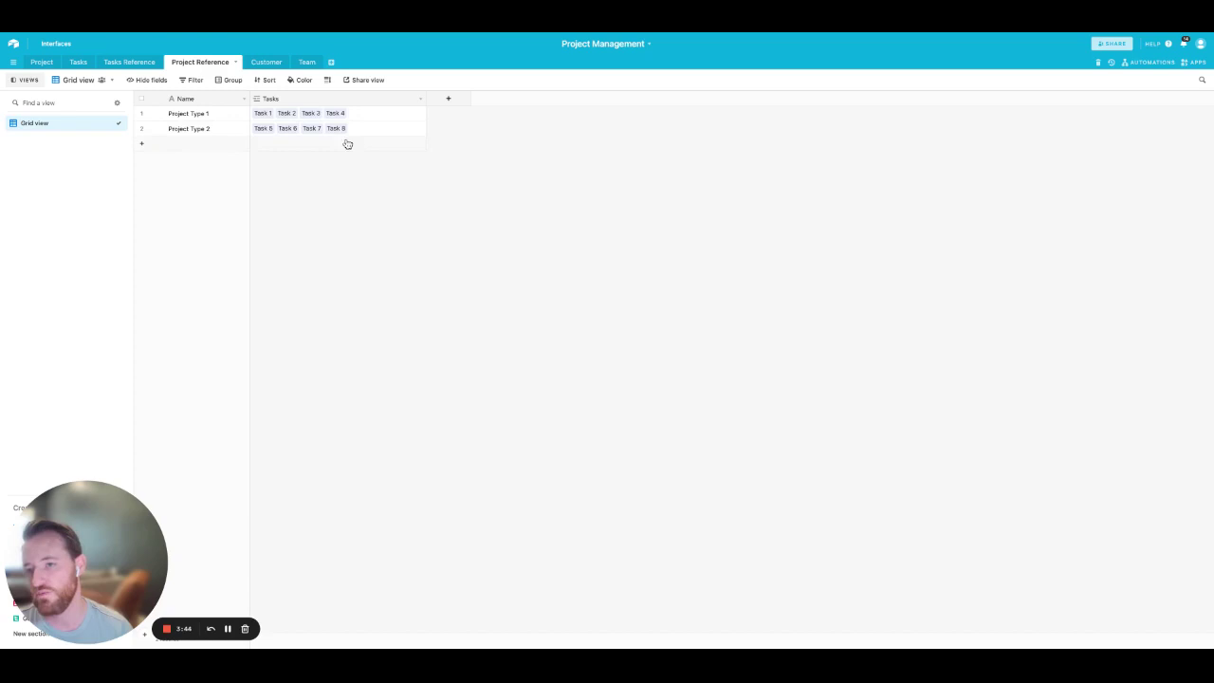
pyautogui.click(135, 64)
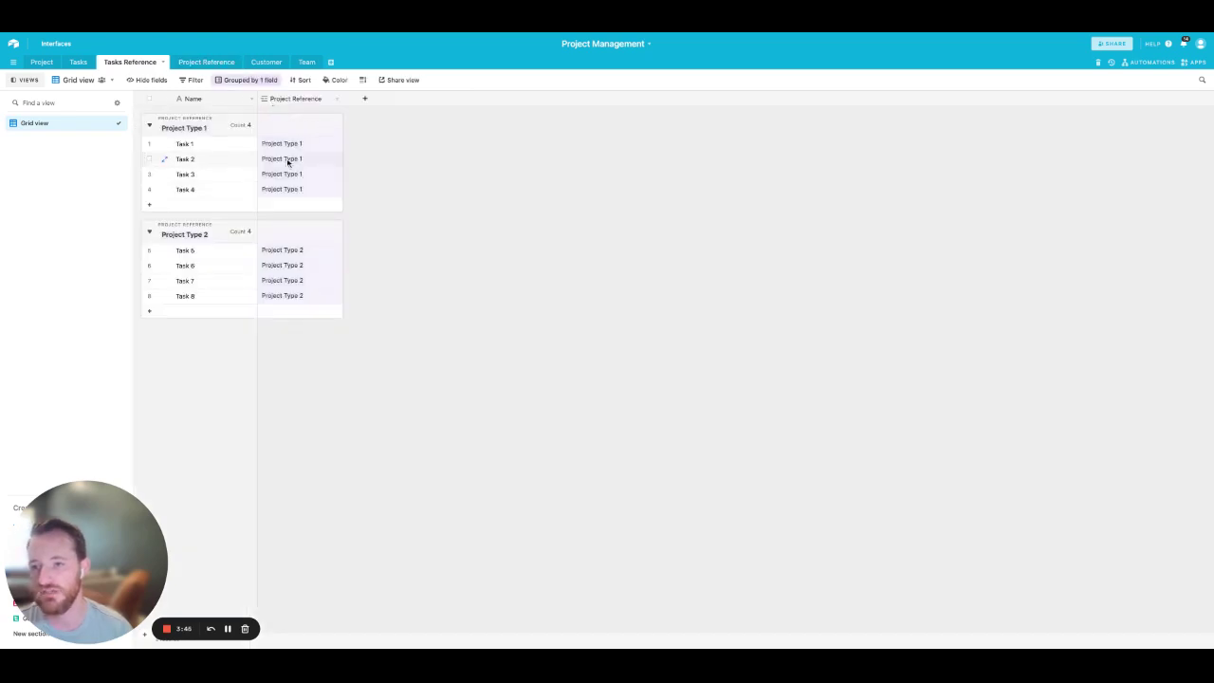
pyautogui.click(336, 100)
pyautogui.click(338, 114)
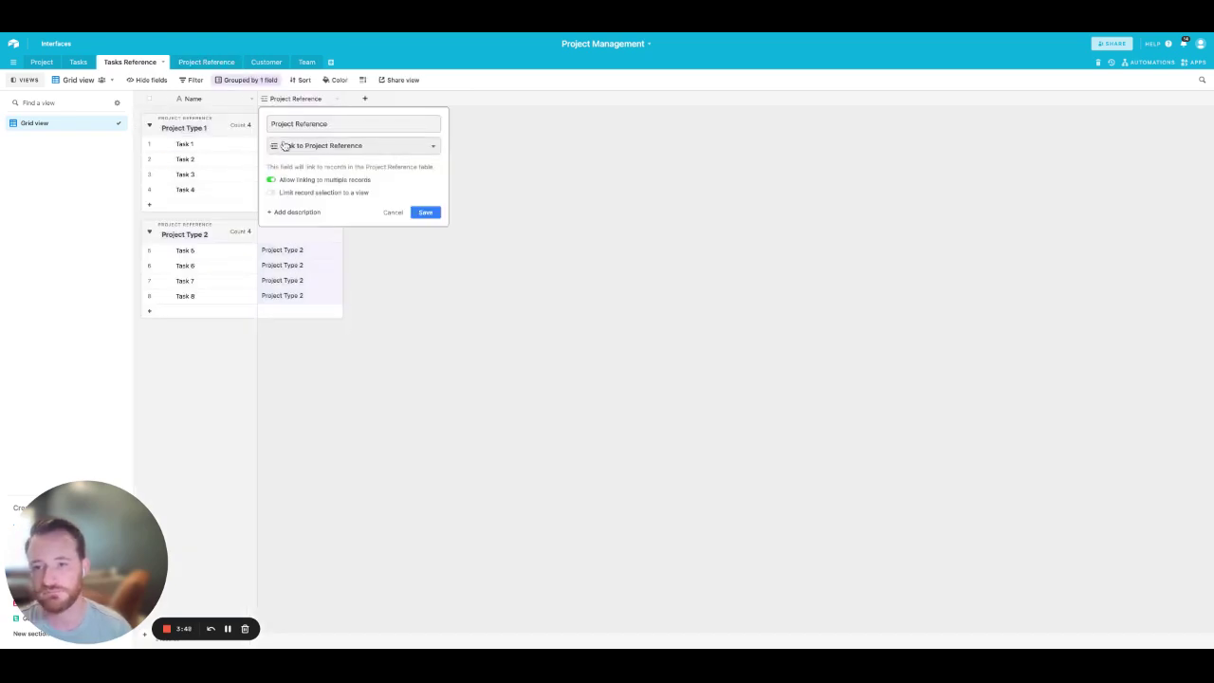
pyautogui.click(368, 146)
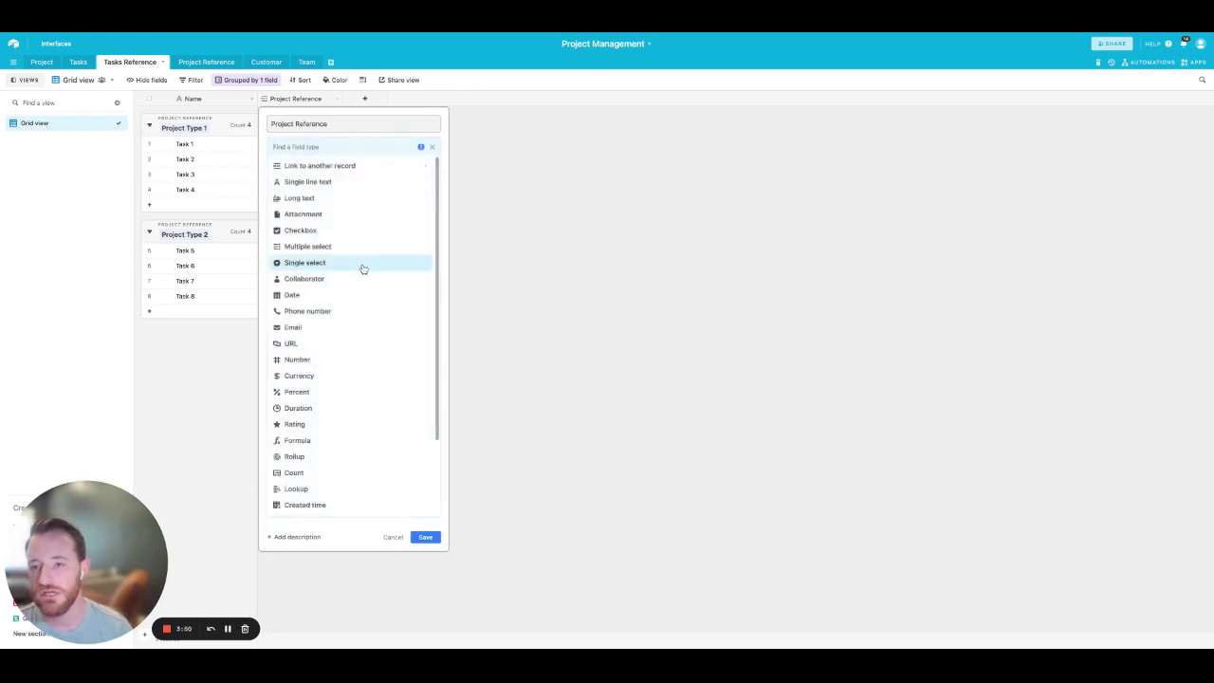
pyautogui.click(351, 167)
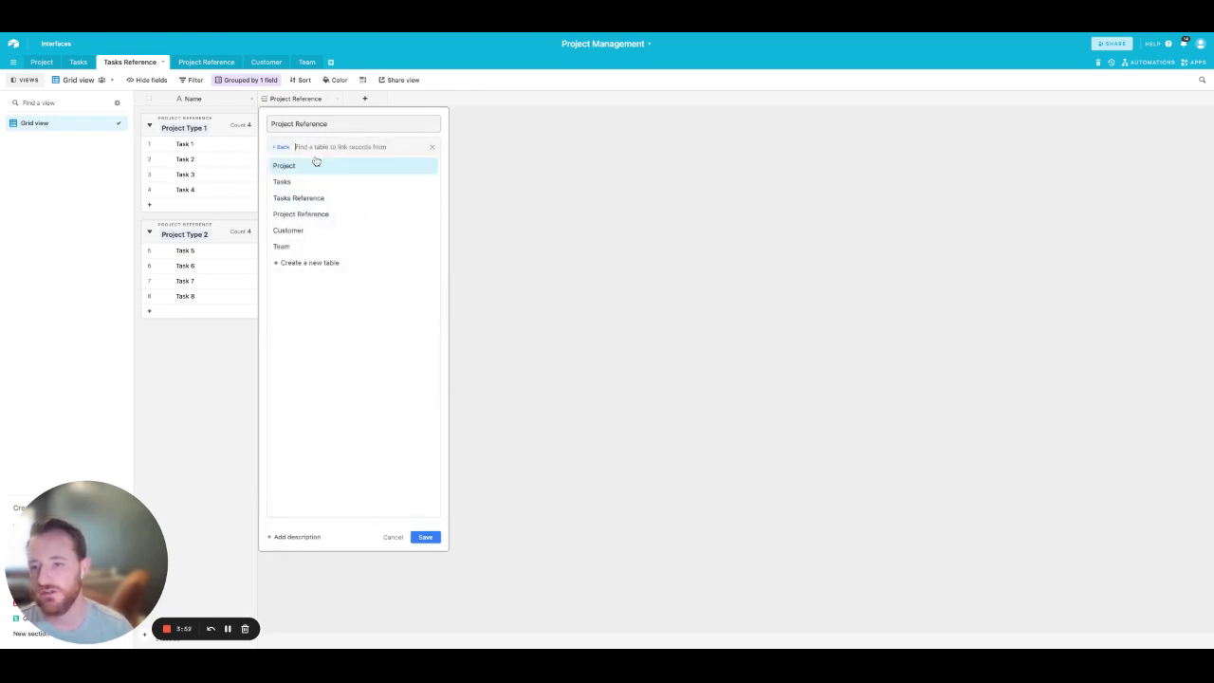
pyautogui.click(393, 537)
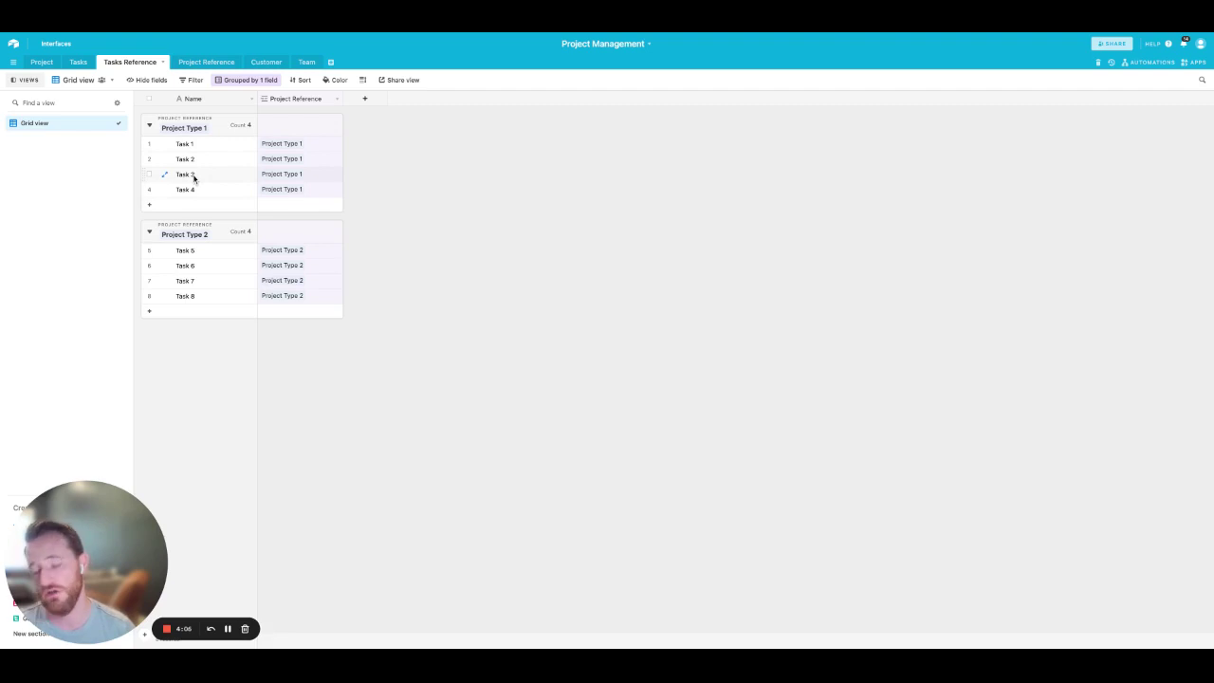
# Step: Show the Project table beside the apps panel and search the app marketplace for 'scrip' without adding anything
pyautogui.click(42, 65)
pyautogui.click(1195, 62)
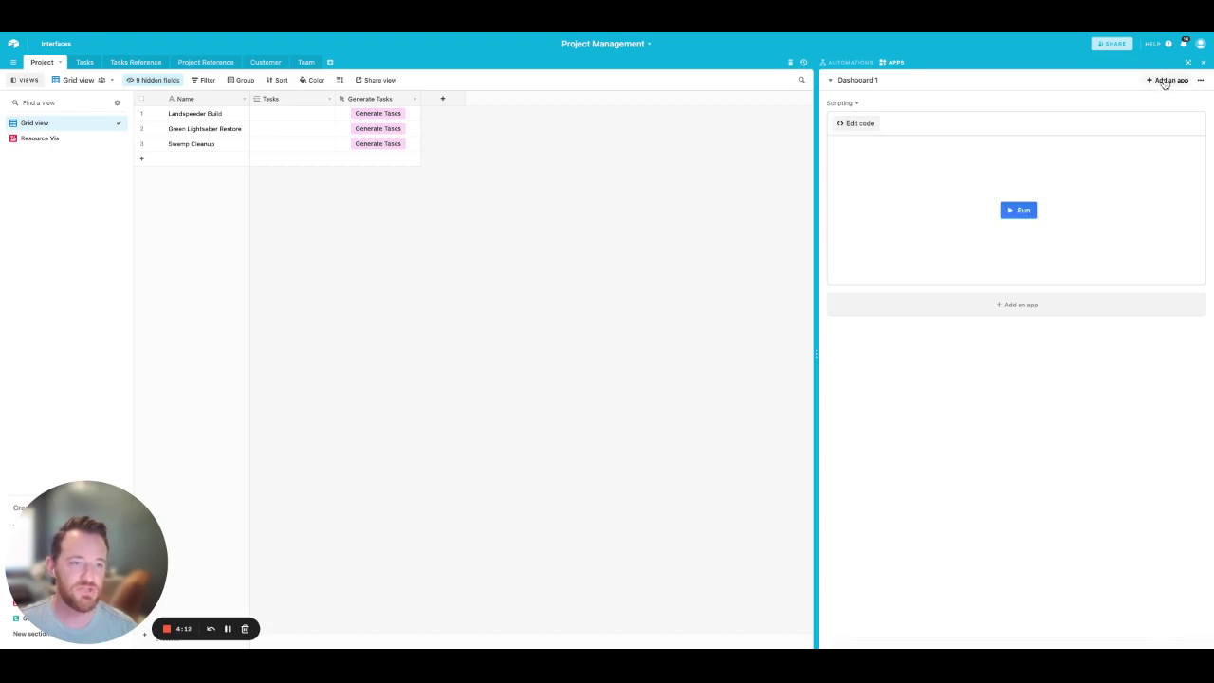
pyautogui.click(1166, 81)
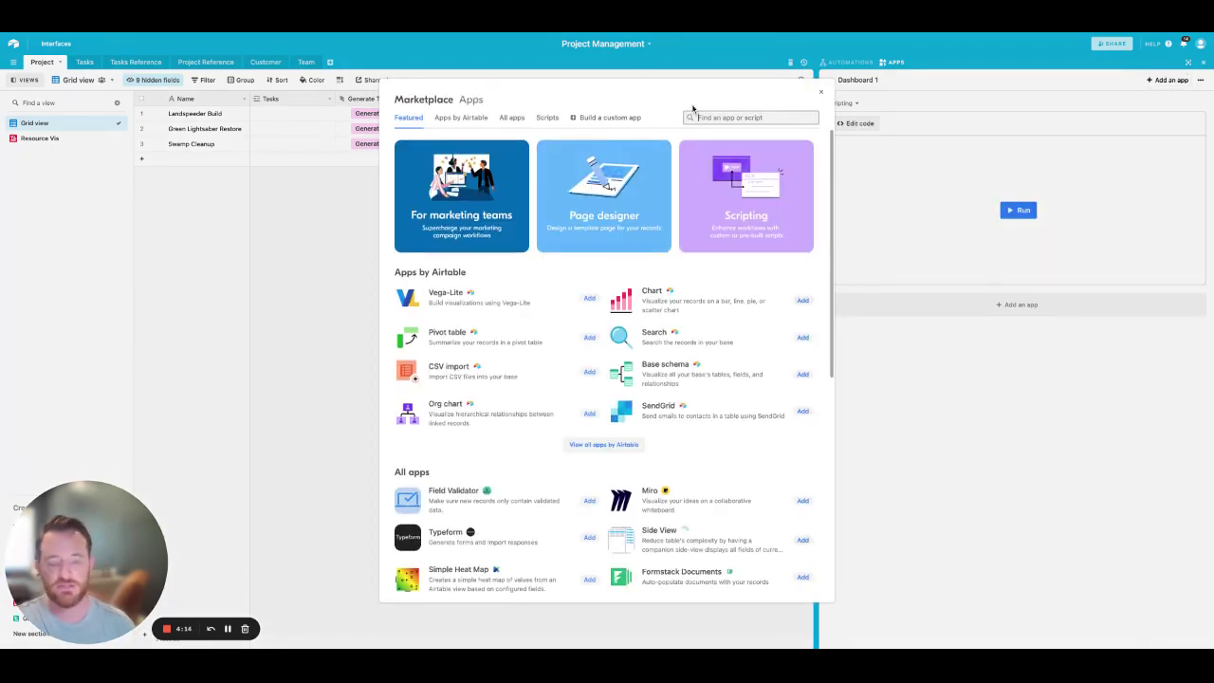
pyautogui.write('sc')
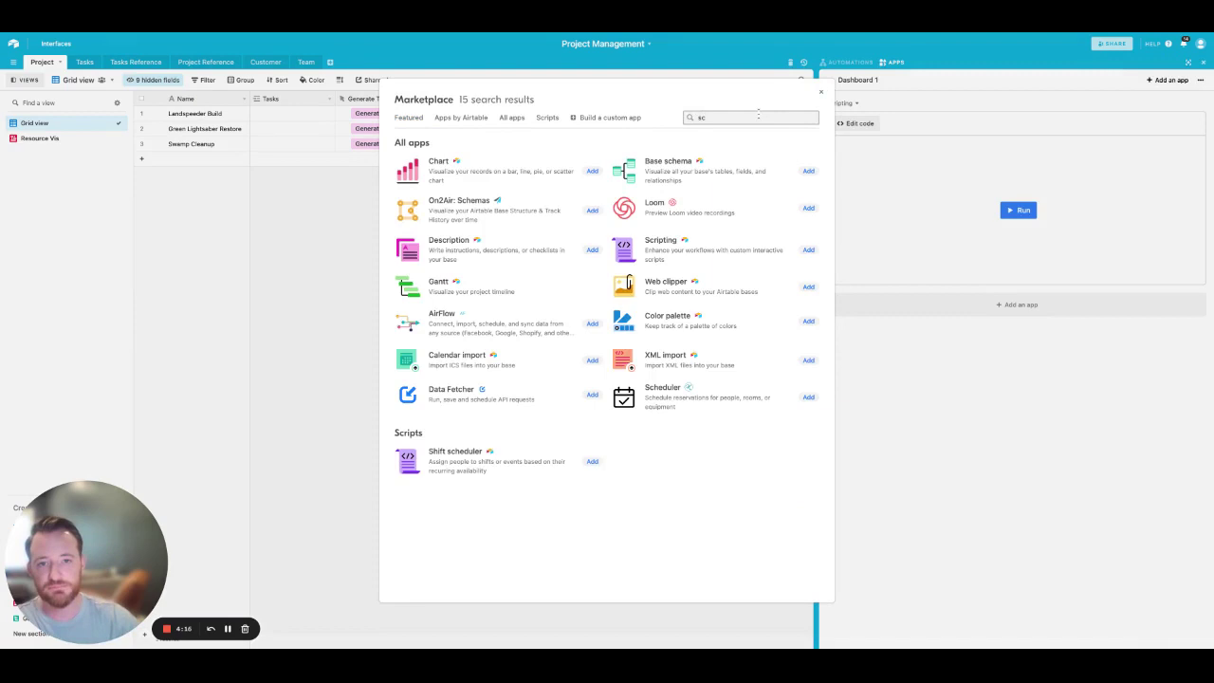
pyautogui.write('rip')
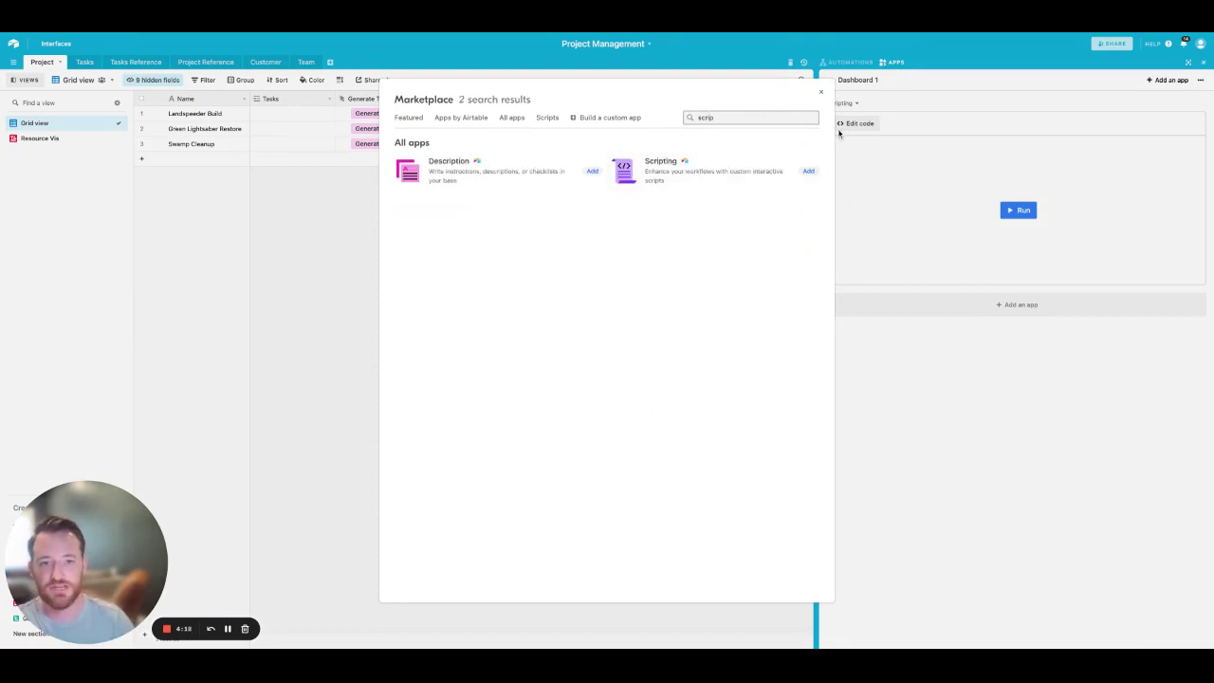
pyautogui.click(822, 94)
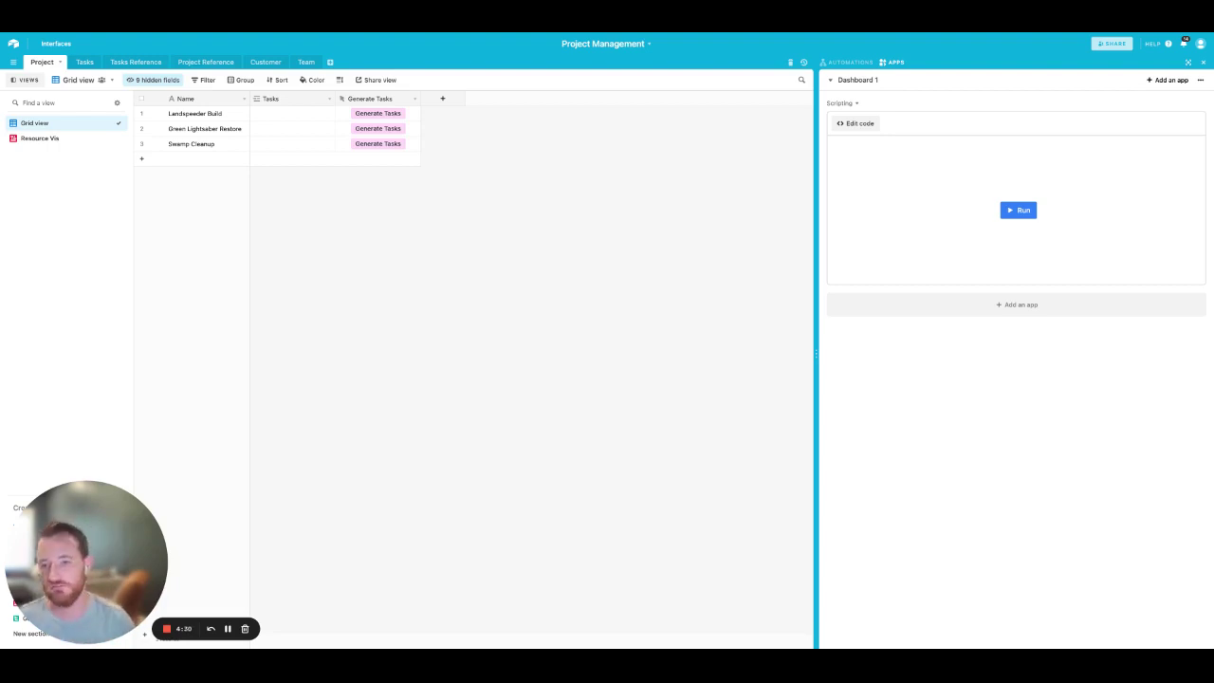
# Step: Move the Tasks column after Generate Tasks, widen it, and set the row height to Tall
pyautogui.click(291, 99)
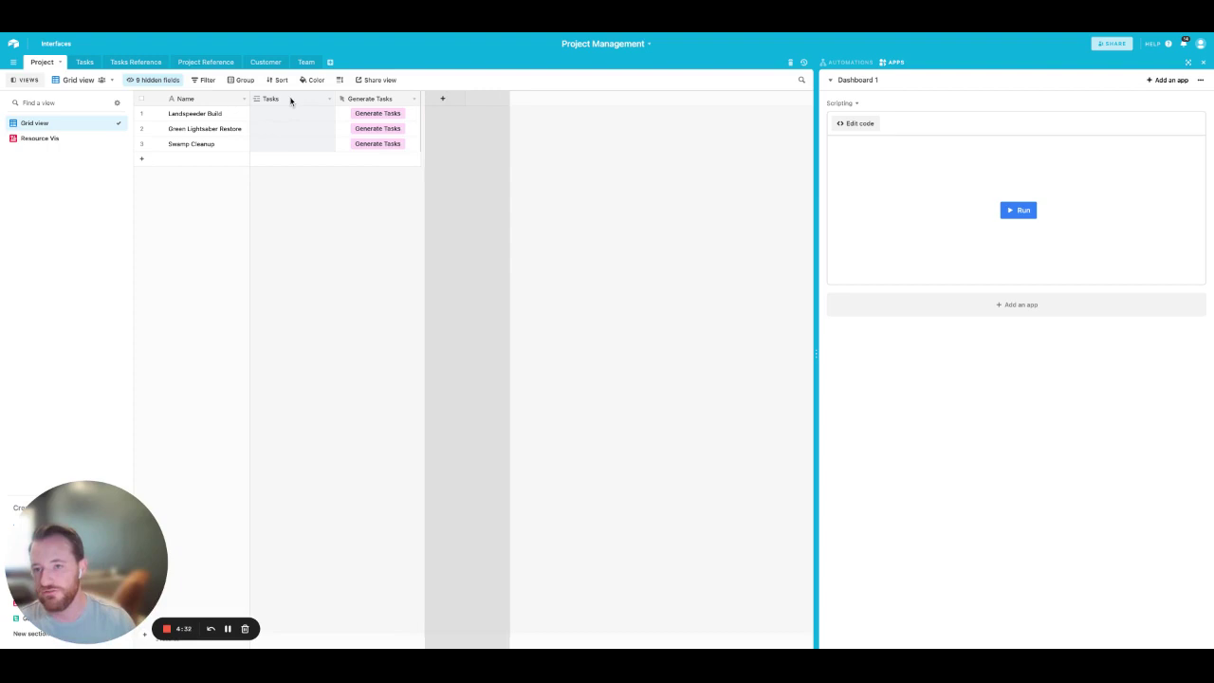
pyautogui.moveTo(290, 99); pyautogui.dragTo(461, 152)
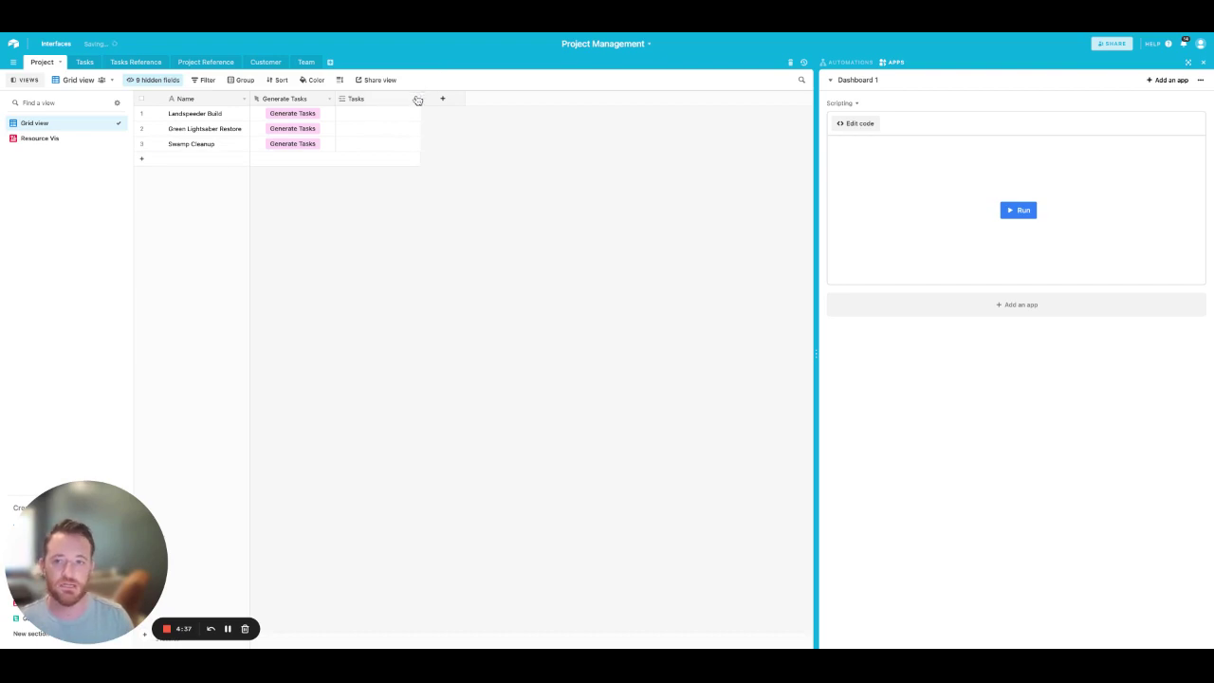
pyautogui.moveTo(420, 97); pyautogui.dragTo(526, 98)
pyautogui.click(339, 80)
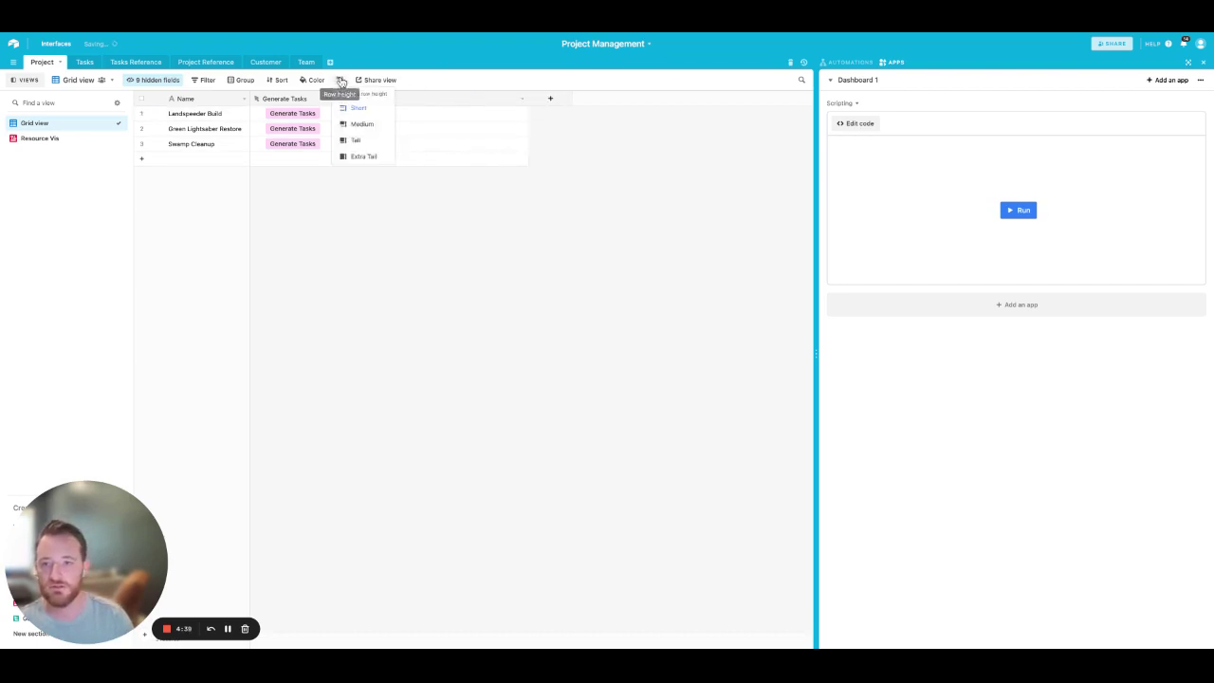
pyautogui.click(356, 141)
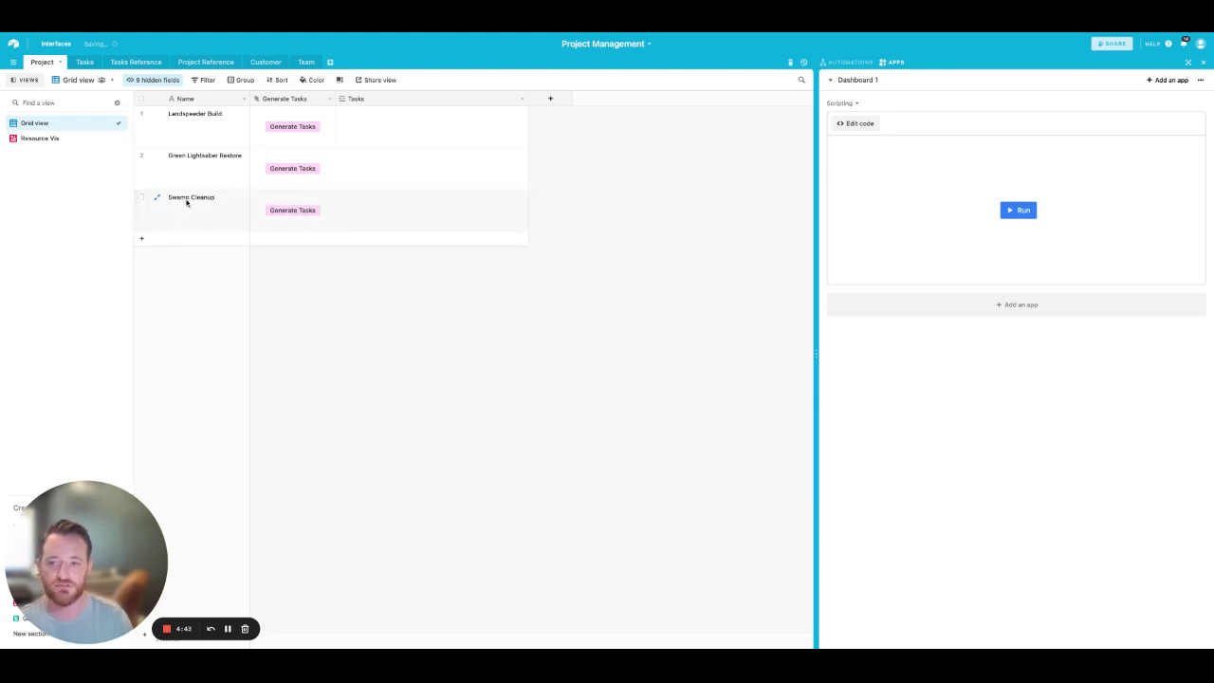
# Step: Run Generate Tasks for Swamp Cleanup and bring up the project template record picker
pyautogui.click(280, 217)
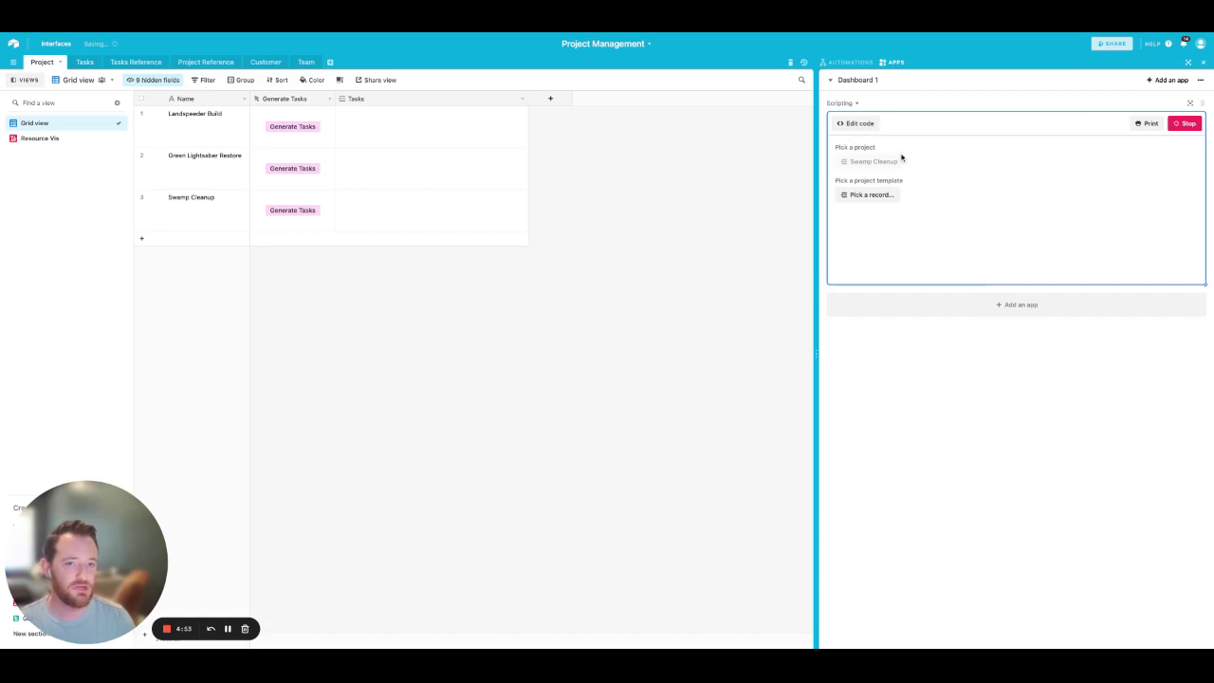
pyautogui.click(867, 196)
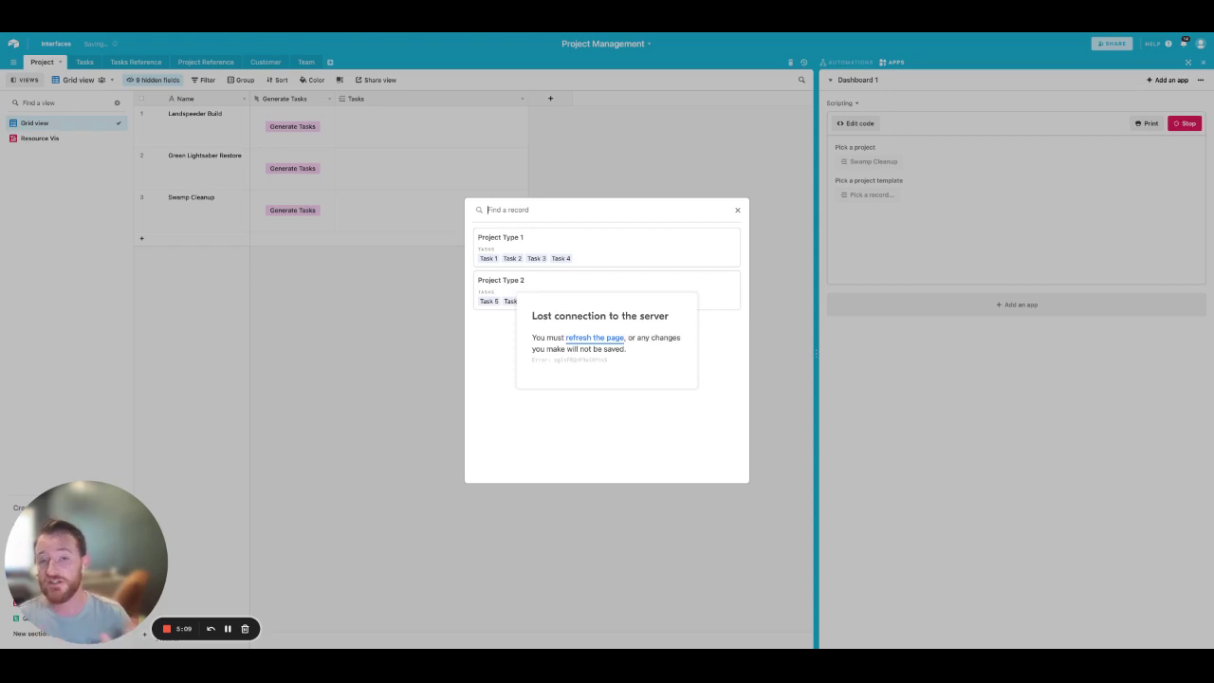
# Step: Dismiss the record picker and refresh the page after the lost connection
pyautogui.press('Escape')
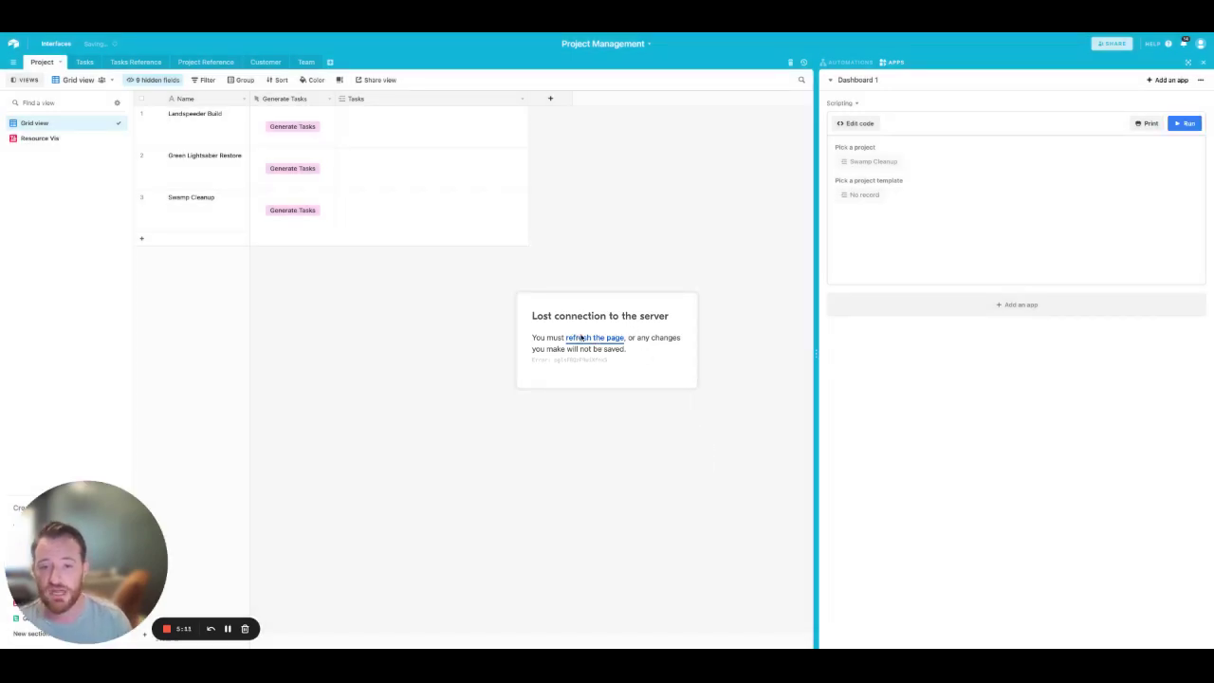
pyautogui.click(582, 337)
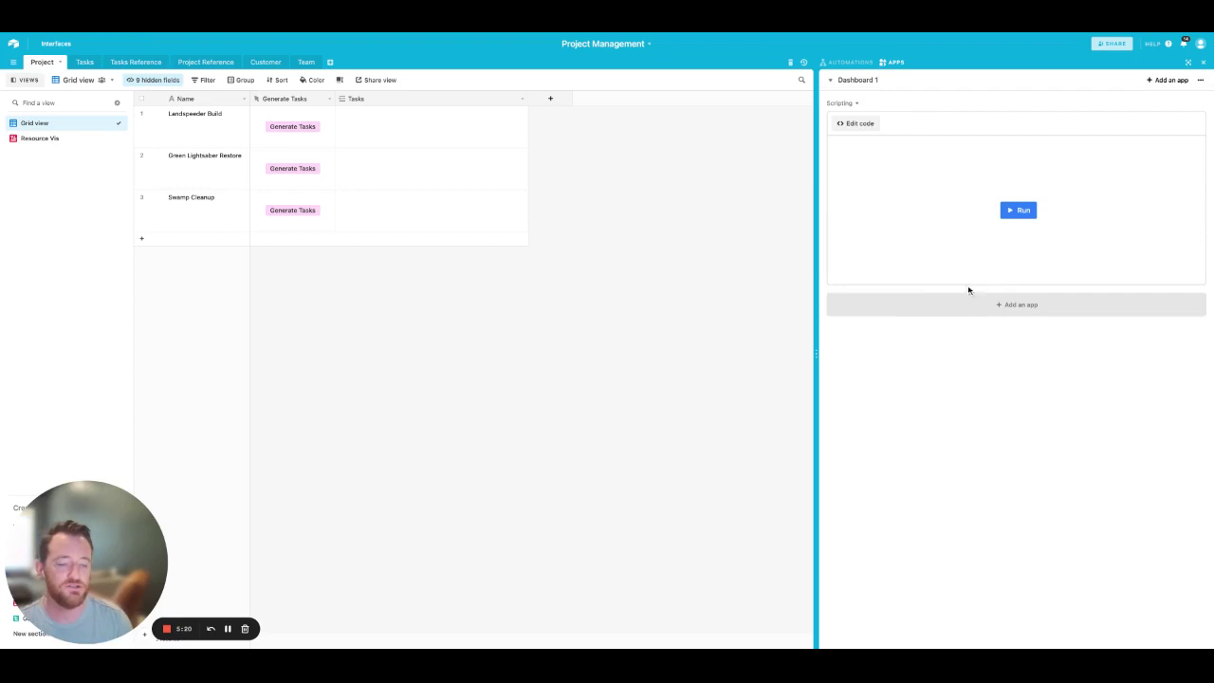
# Step: Generate Swamp Cleanup's tasks from the Project Type 2 template and view them in the Tasks table
pyautogui.click(305, 214)
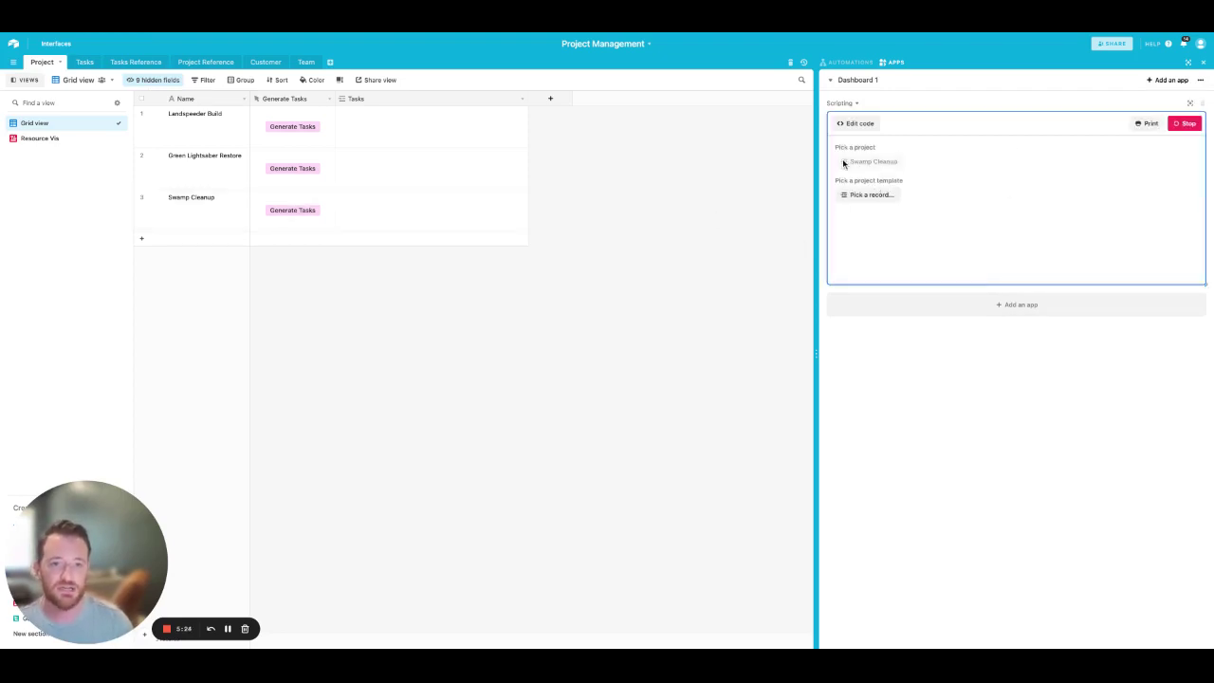
pyautogui.click(870, 194)
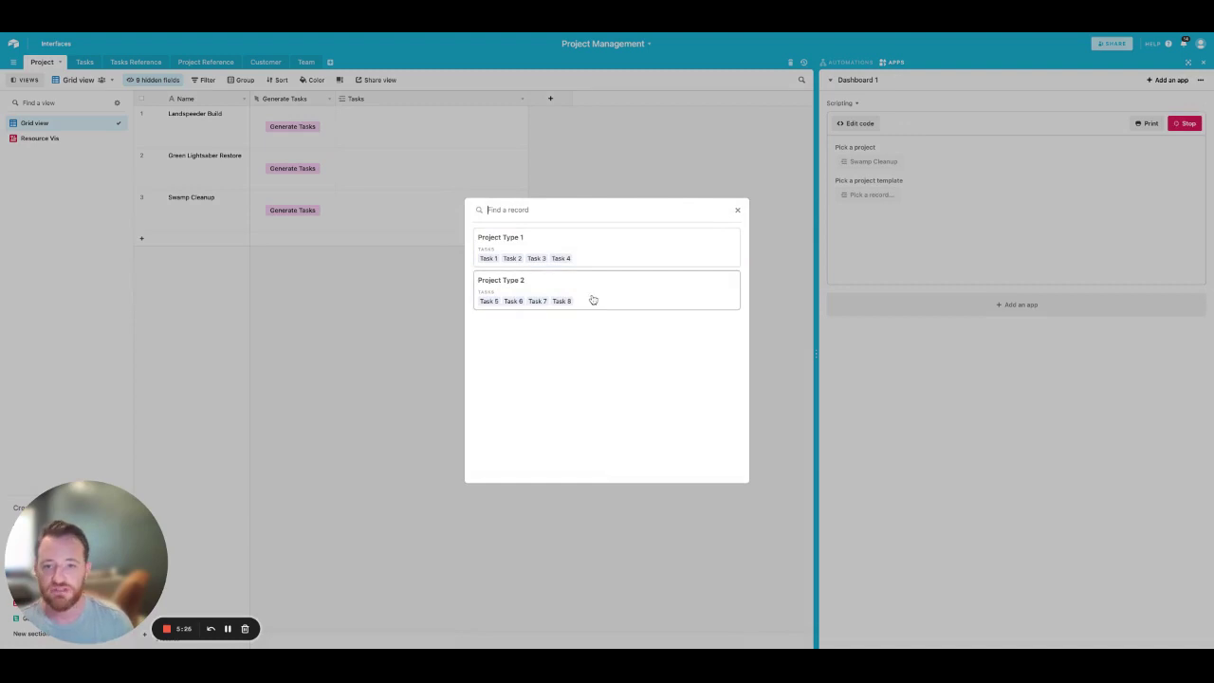
pyautogui.click(514, 289)
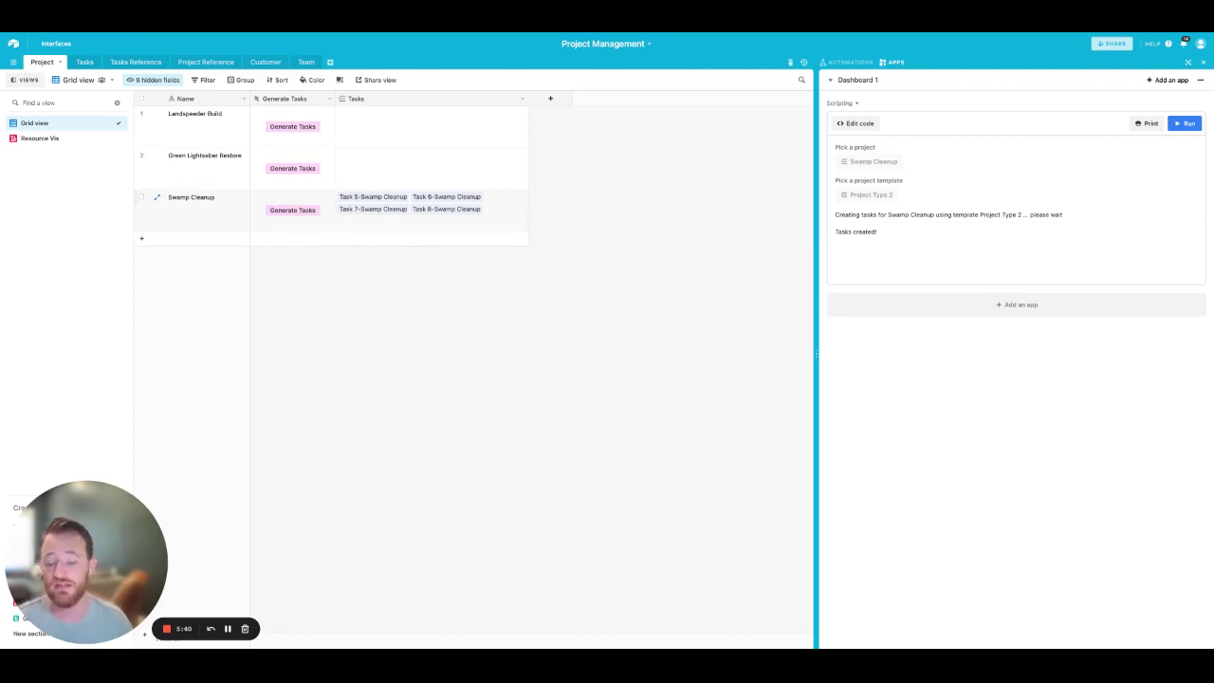
pyautogui.click(84, 61)
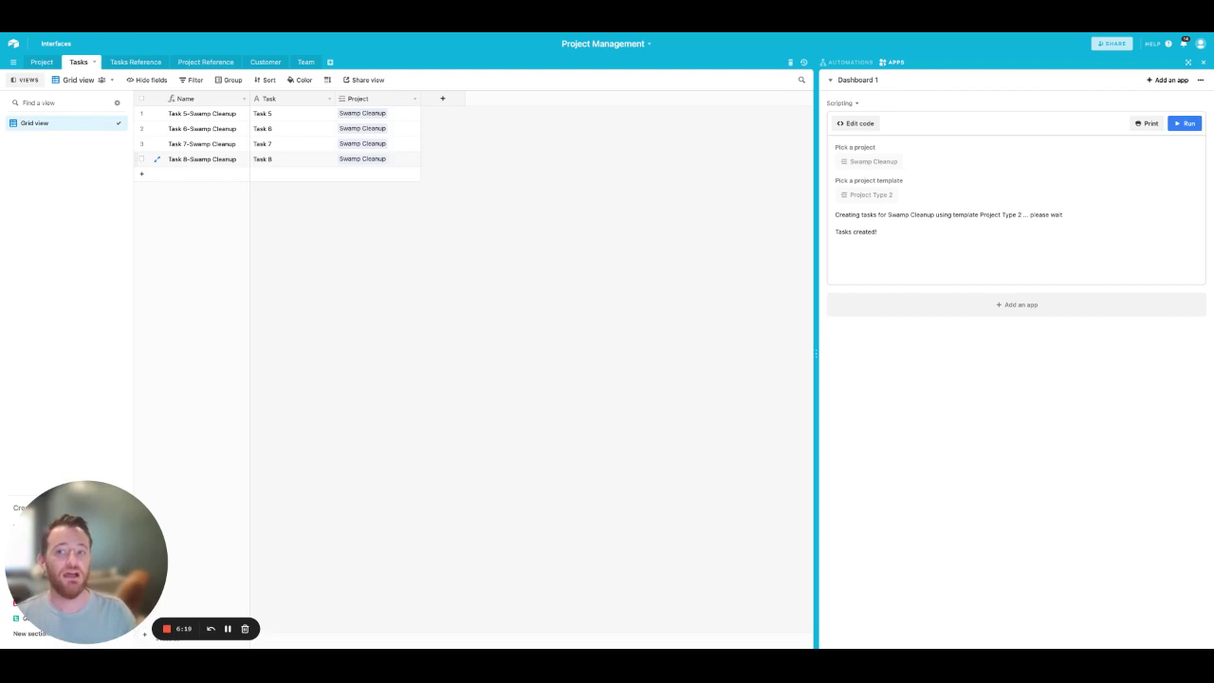
# Step: Add a new Single select field to Tasks named Status
pyautogui.click(442, 97)
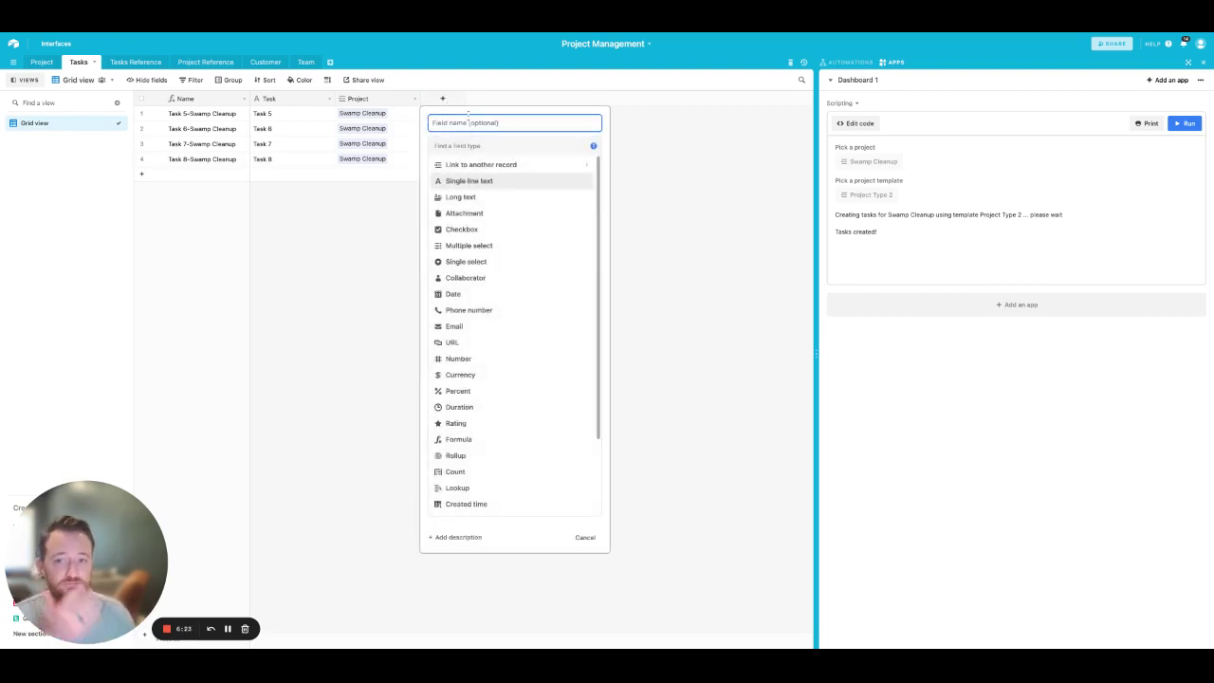
pyautogui.click(458, 145)
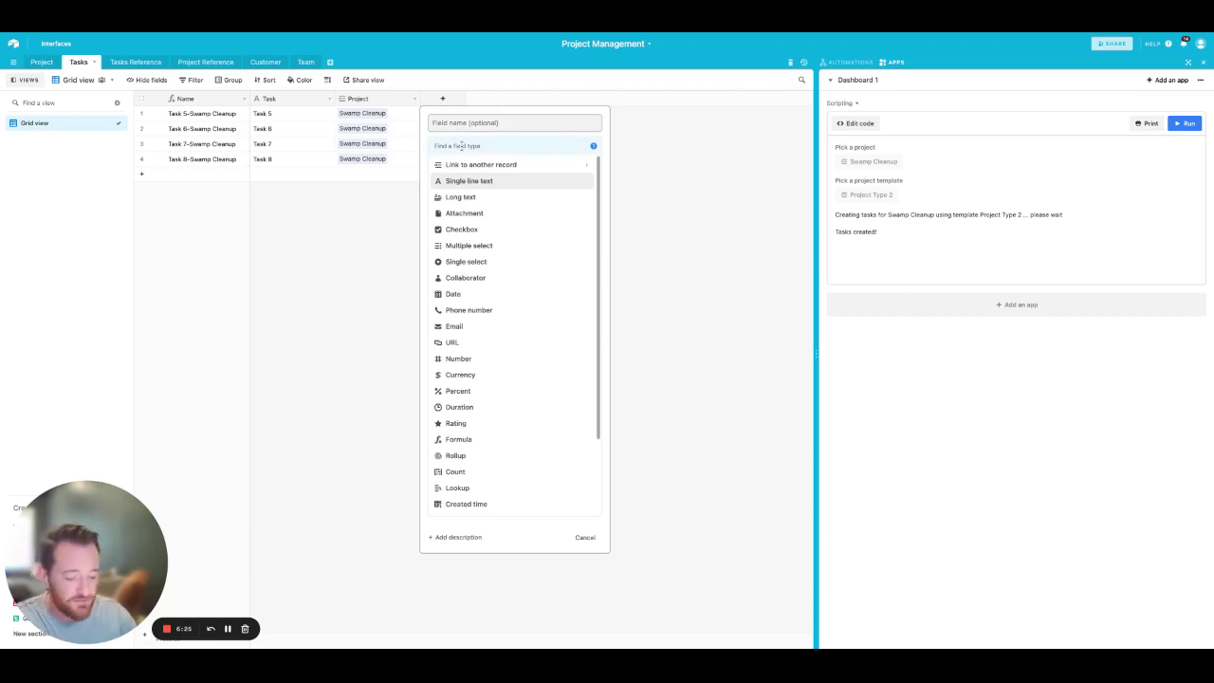
pyautogui.write('sin')
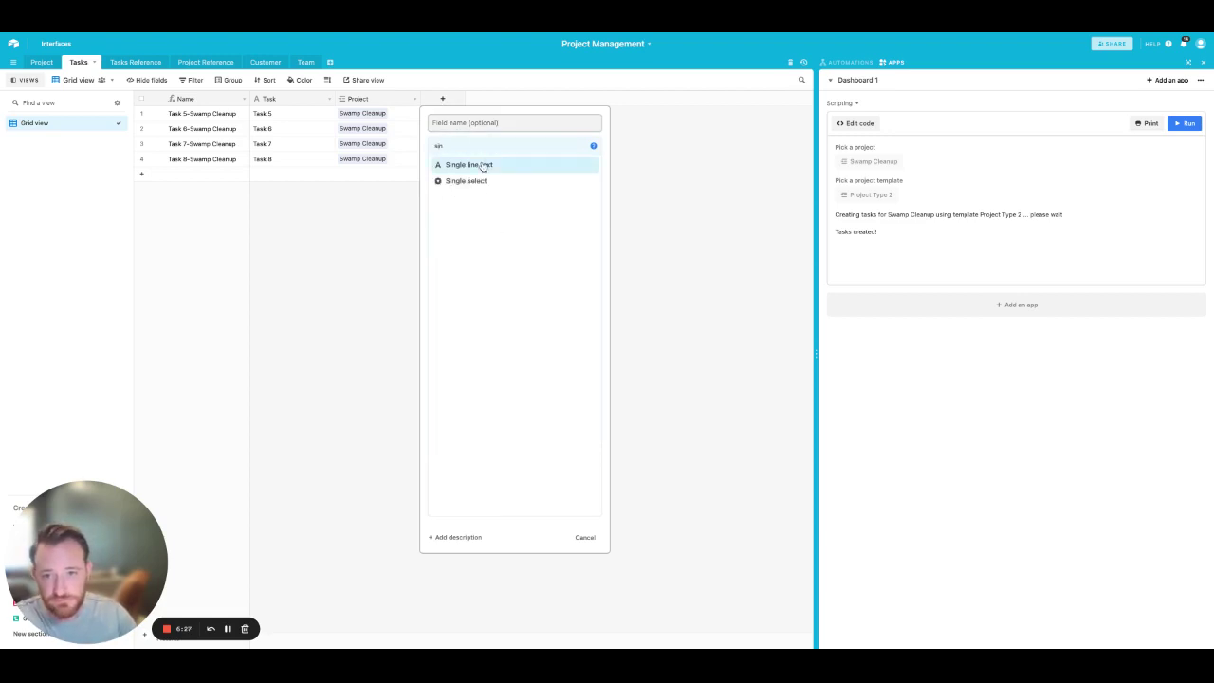
pyautogui.click(469, 180)
pyautogui.click(463, 122)
pyautogui.write('Status')
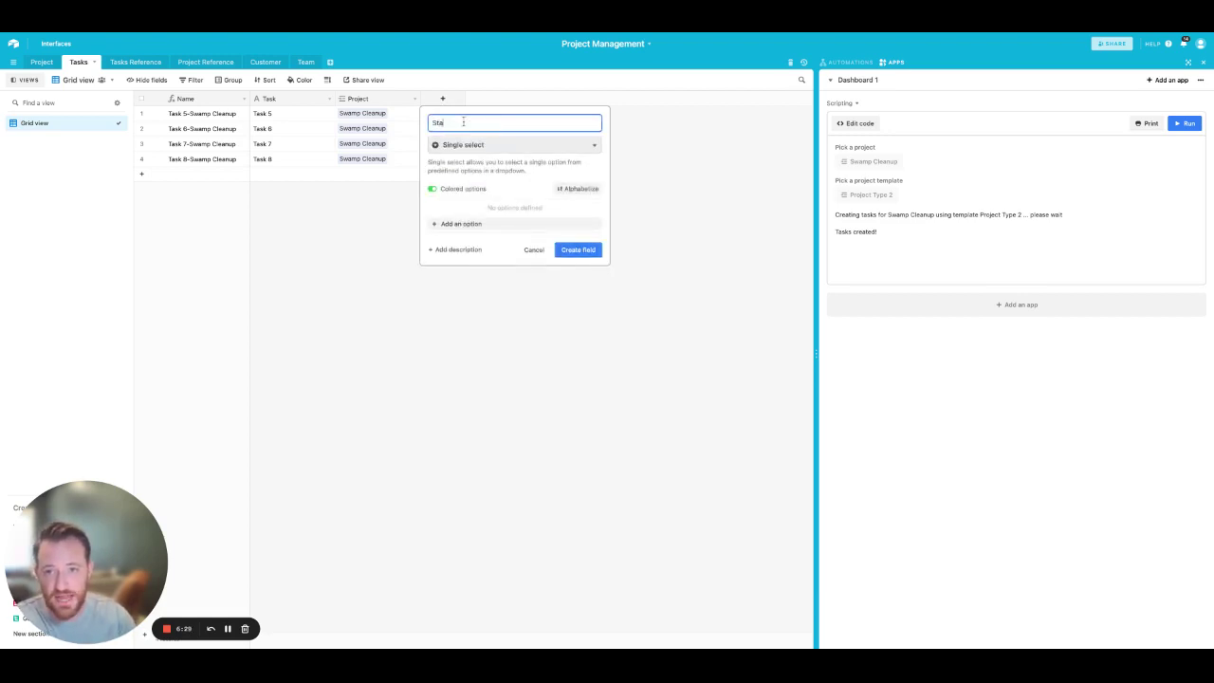
# Step: Give the Status field the options todo, inprogress and Done
pyautogui.click(463, 223)
pyautogui.write('todo')
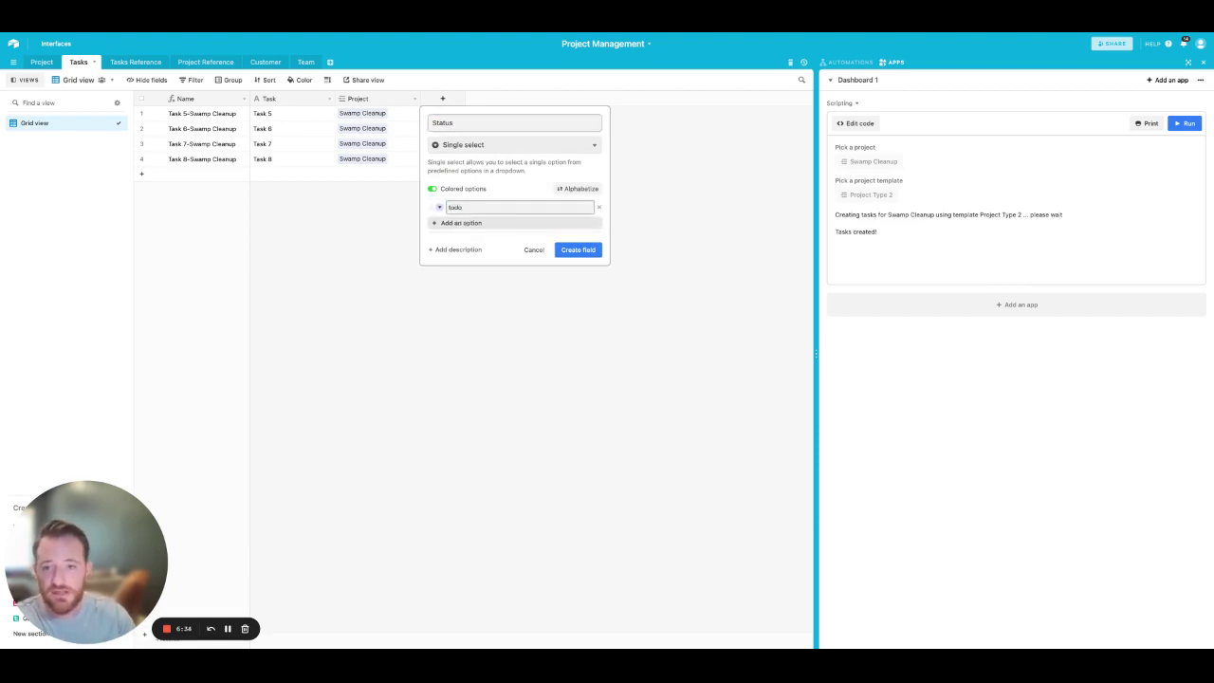
pyautogui.press('Return')
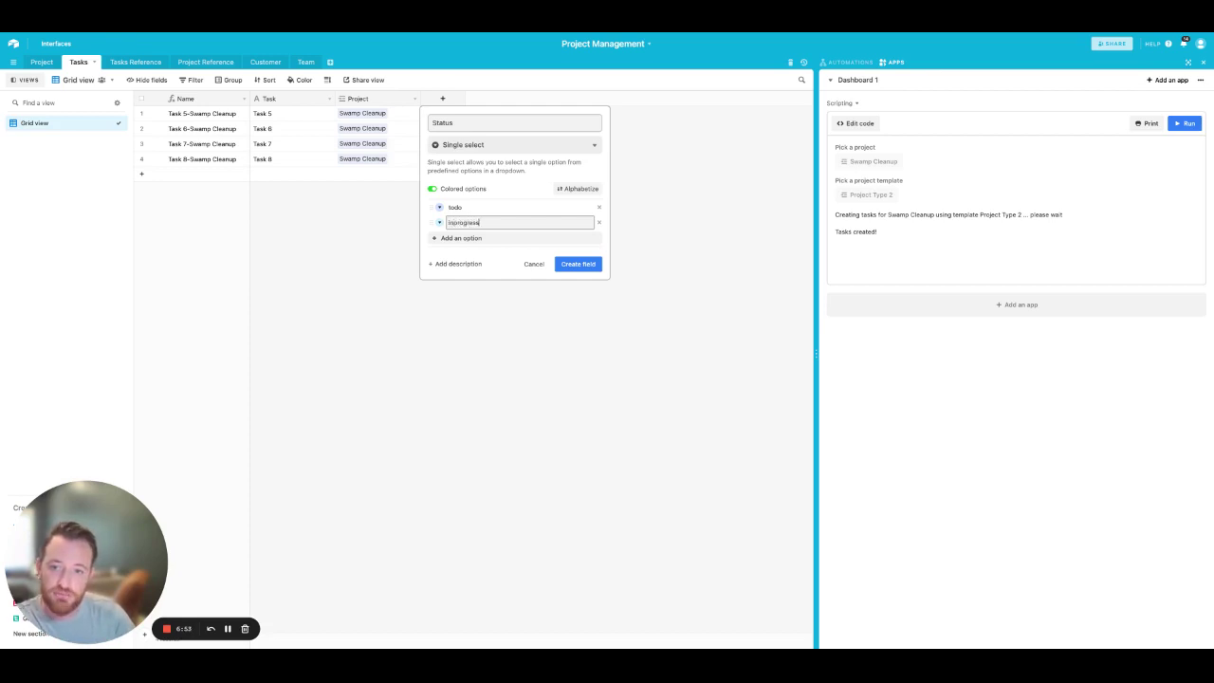
pyautogui.click(481, 244)
pyautogui.write('Done')
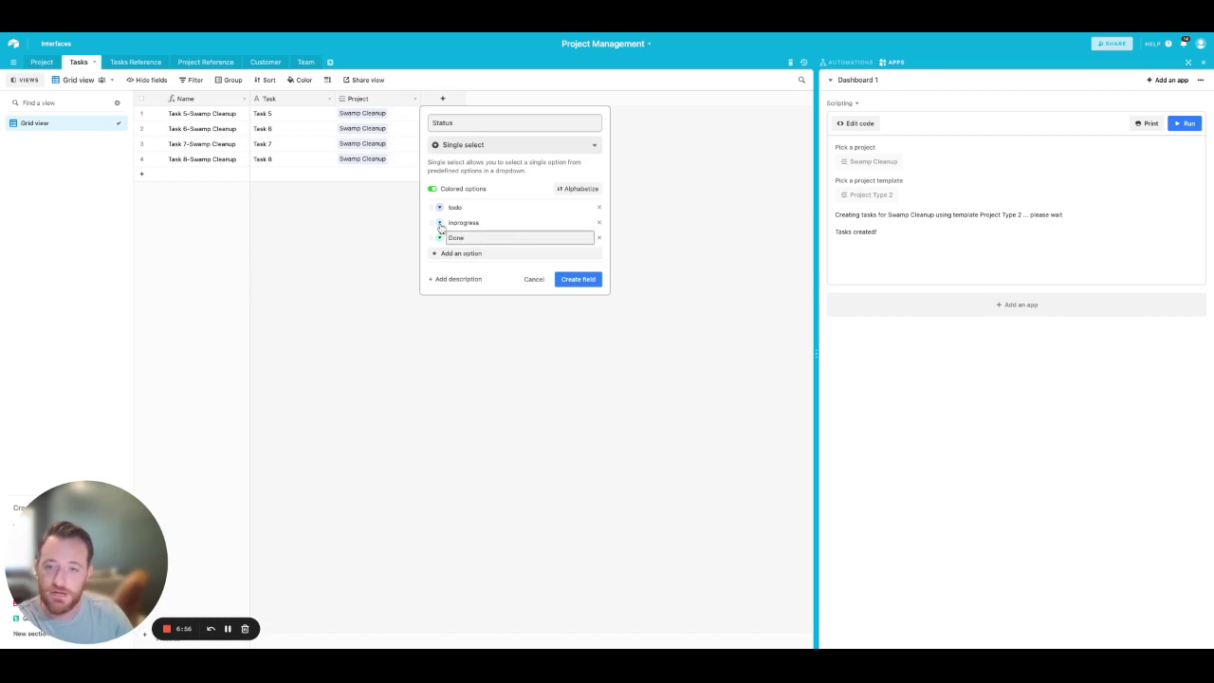
# Step: Colour inprogress orange and Done green, then create the Status field
pyautogui.click(439, 222)
pyautogui.click(581, 253)
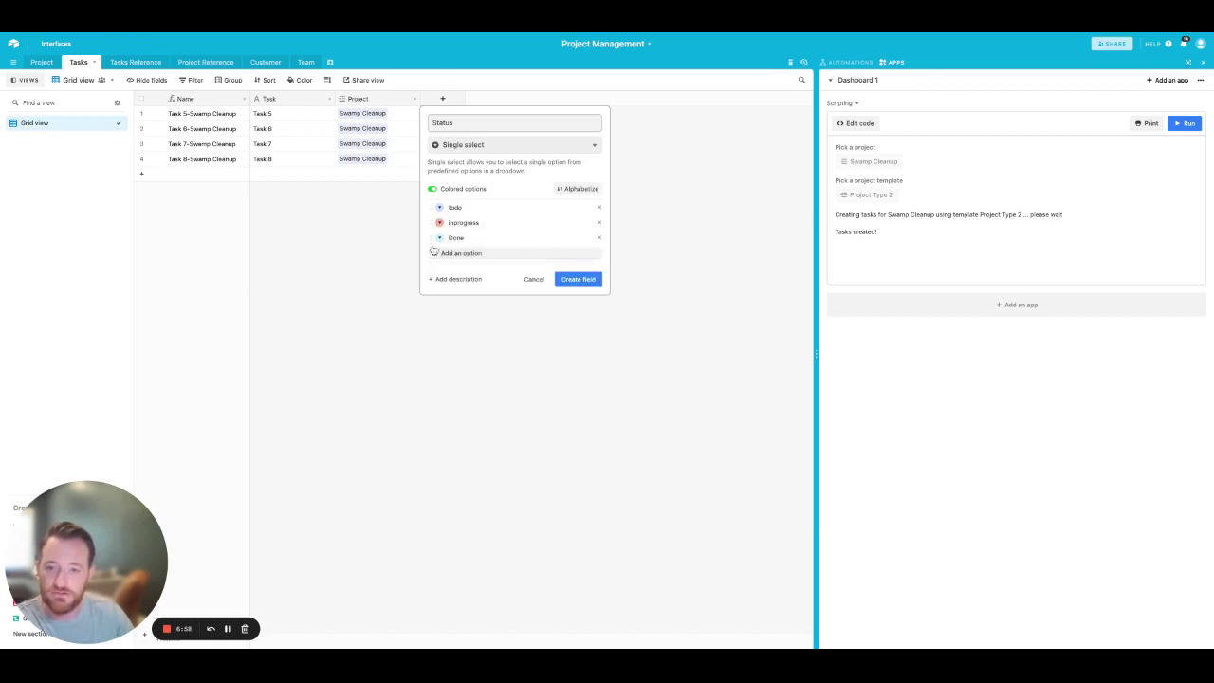
pyautogui.click(439, 237)
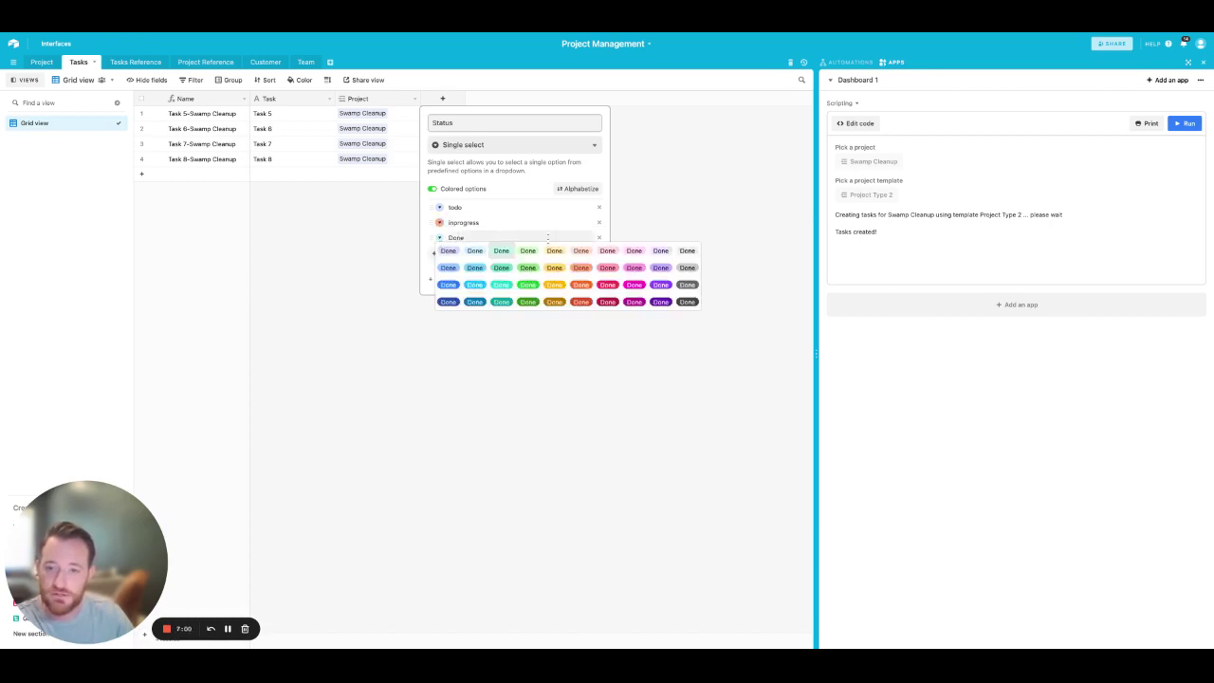
pyautogui.click(528, 285)
pyautogui.click(525, 352)
pyautogui.click(636, 356)
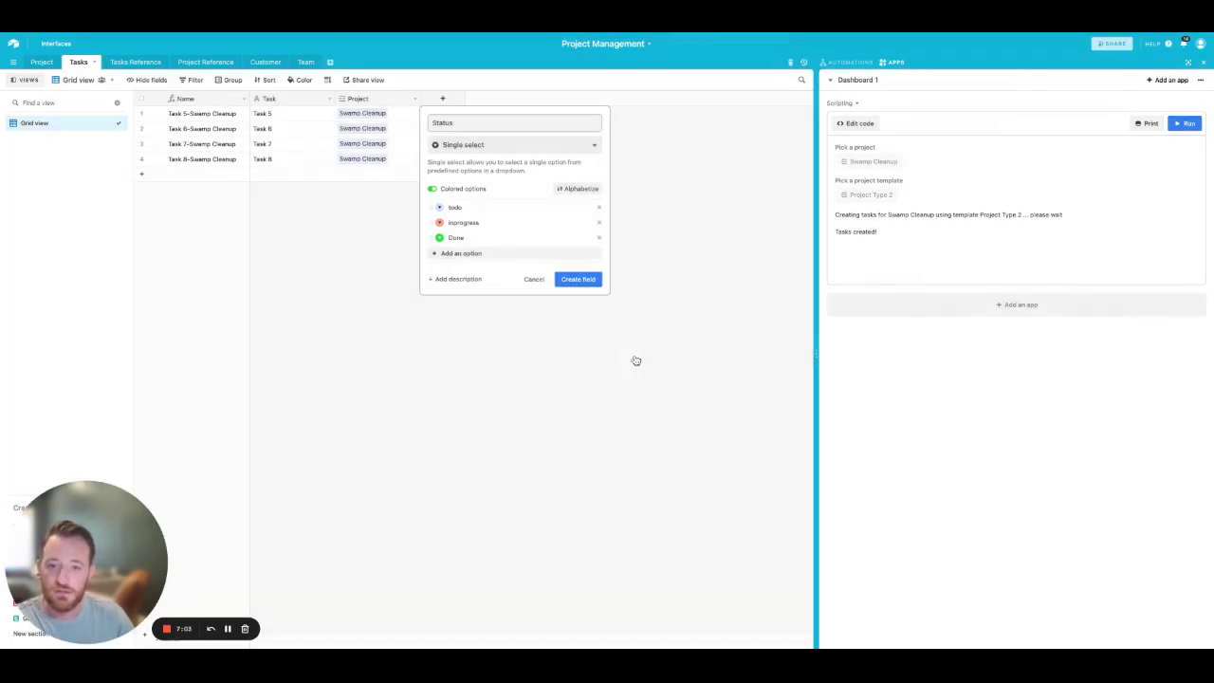
pyautogui.click(577, 279)
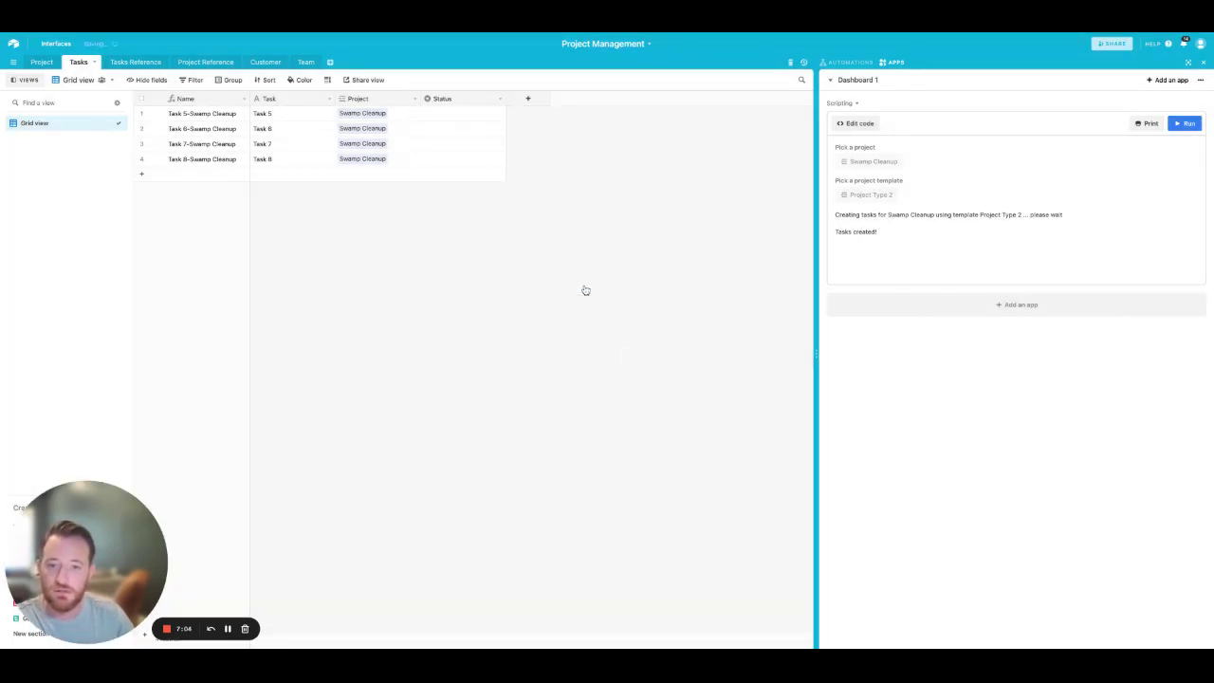
# Step: Set the Status of Task 5 and Task 6 to todo
pyautogui.click(451, 112)
pyautogui.click(451, 112)
pyautogui.click(452, 160)
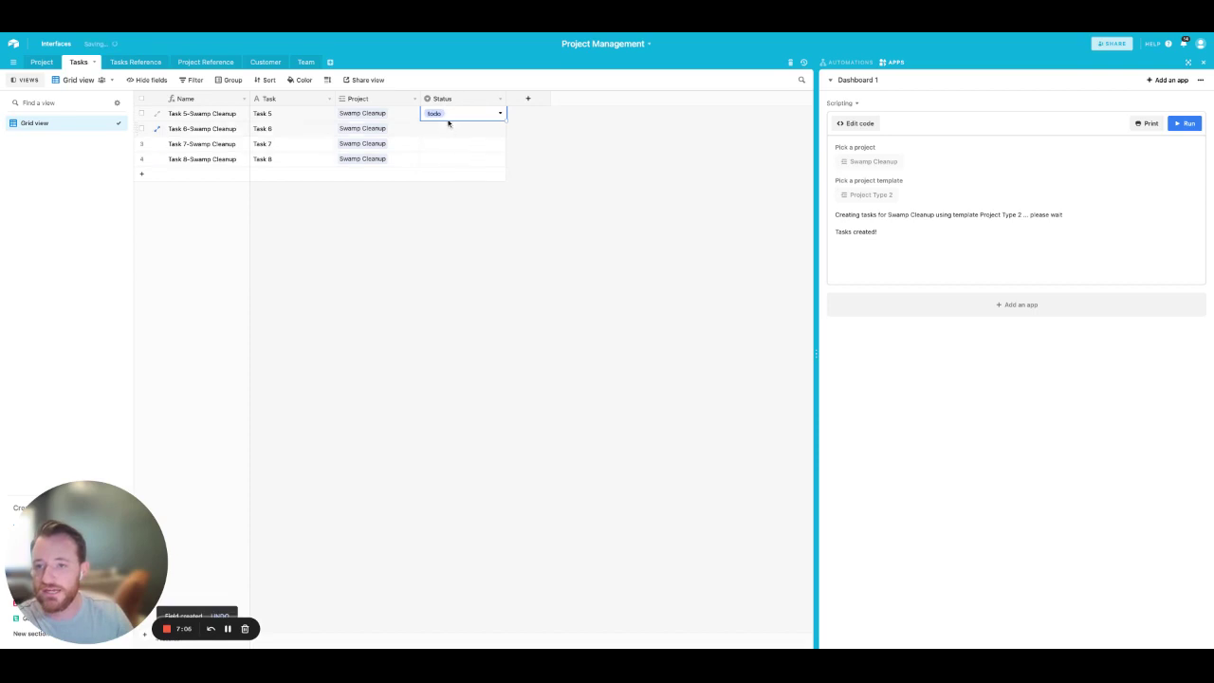
pyautogui.doubleClick(446, 129)
pyautogui.click(449, 178)
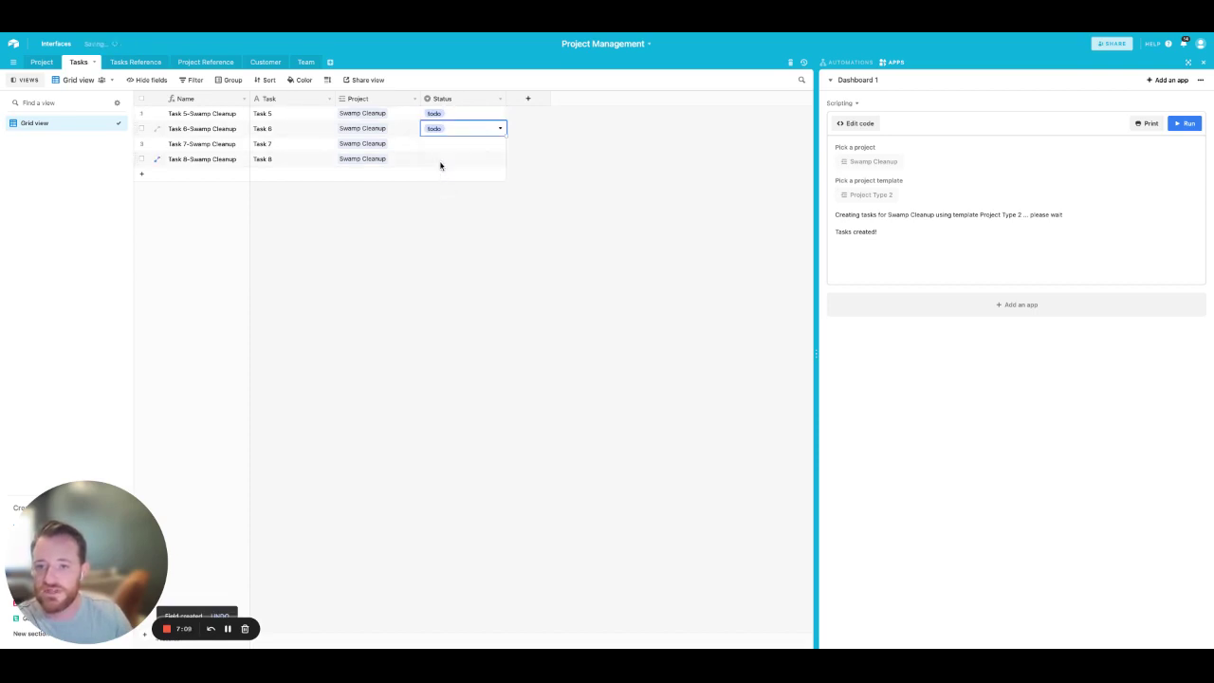
pyautogui.click(440, 156)
# Step: Set Task 7 to inprogress and Task 8 to Done, then return to the Project table
pyautogui.click(440, 144)
pyautogui.click(440, 146)
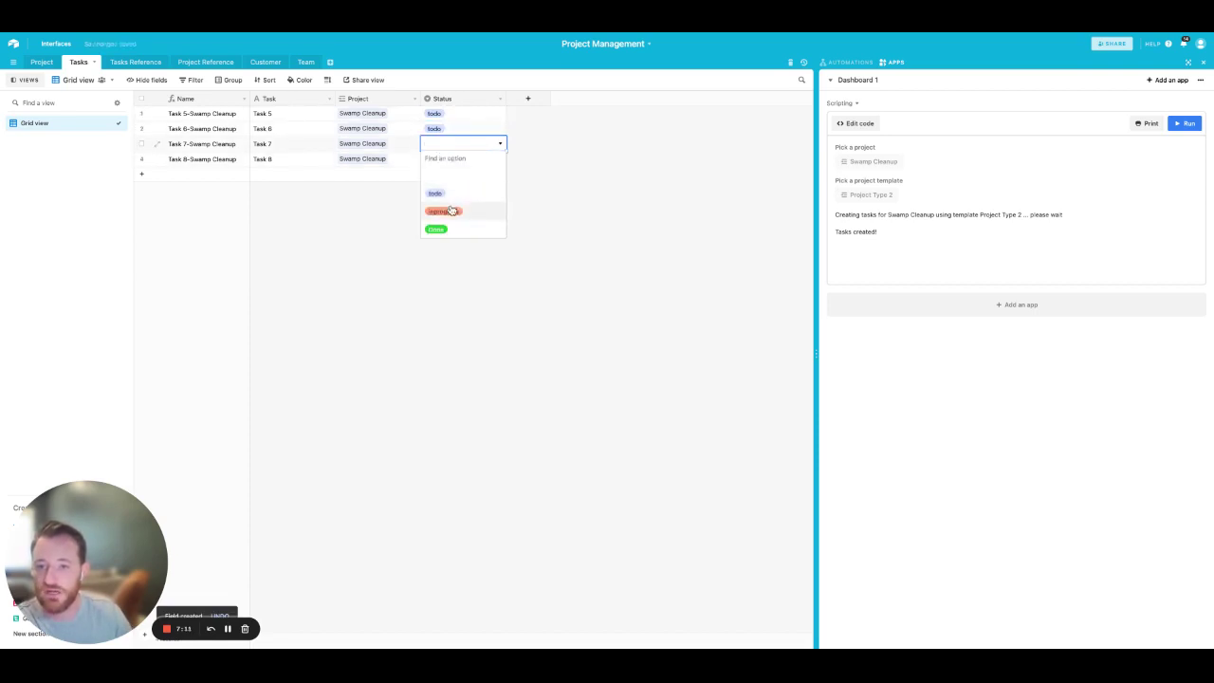
pyautogui.click(448, 208)
pyautogui.click(447, 158)
pyautogui.click(448, 161)
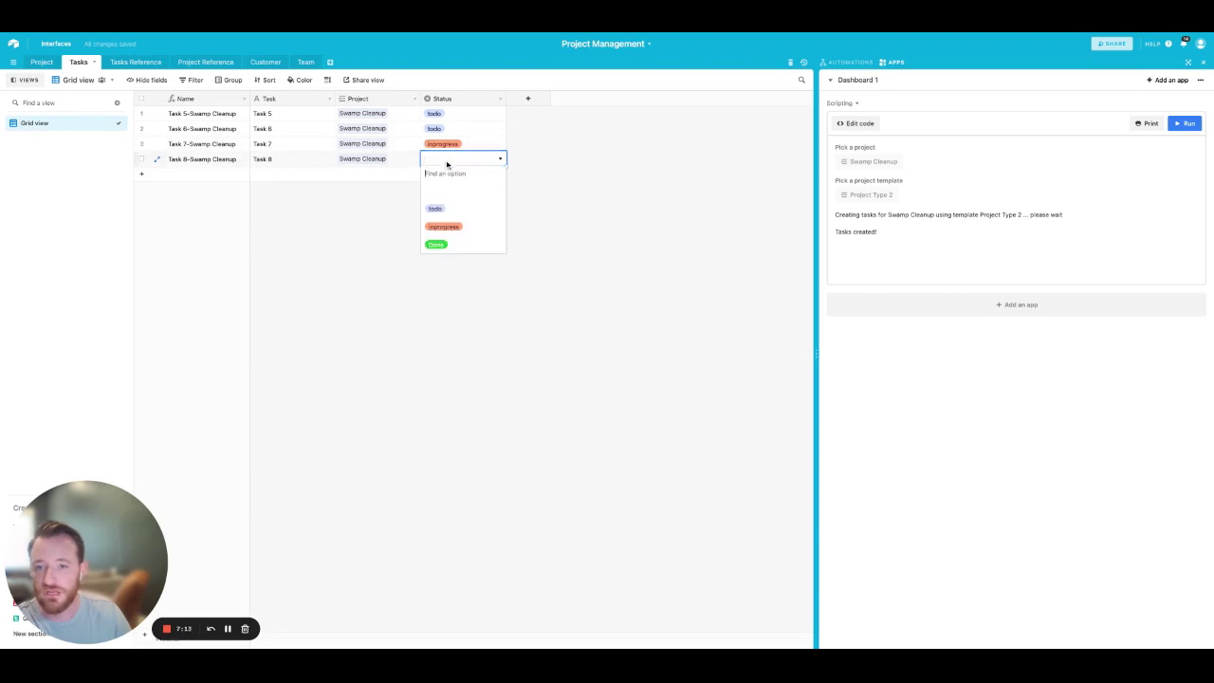
pyautogui.click(450, 246)
pyautogui.click(42, 61)
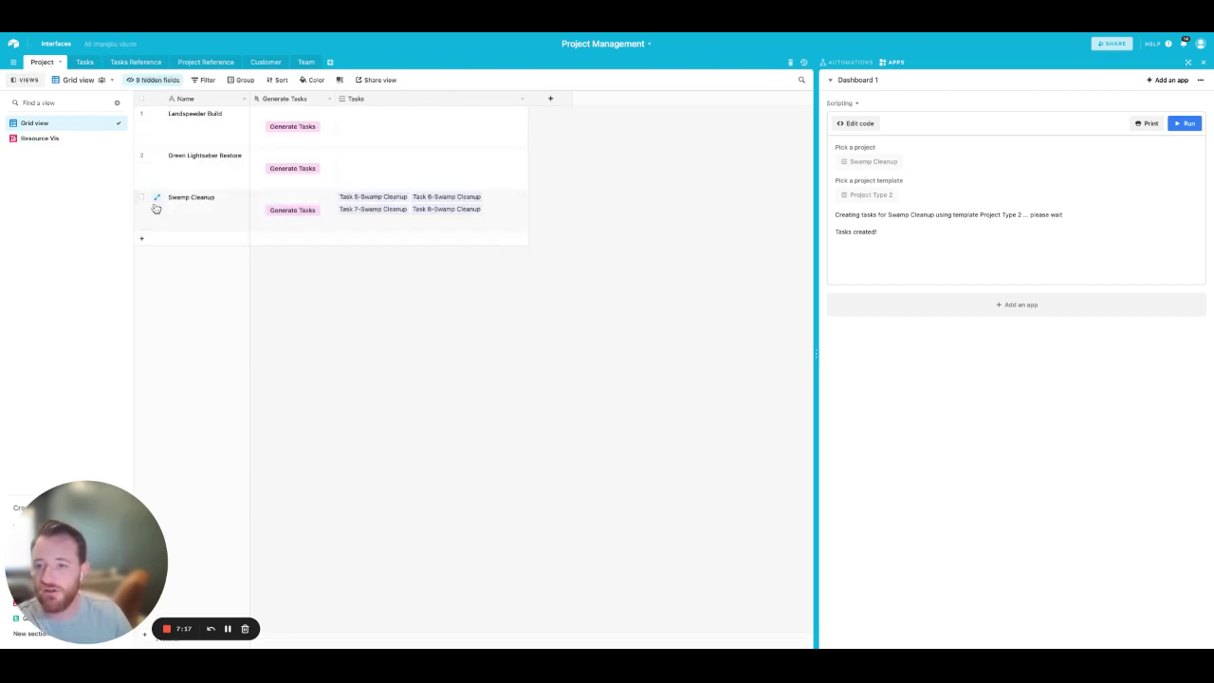
# Step: Expand the Task 5-Swamp Cleanup linked record to inspect it, then close it
pyautogui.click(384, 201)
pyautogui.click(377, 204)
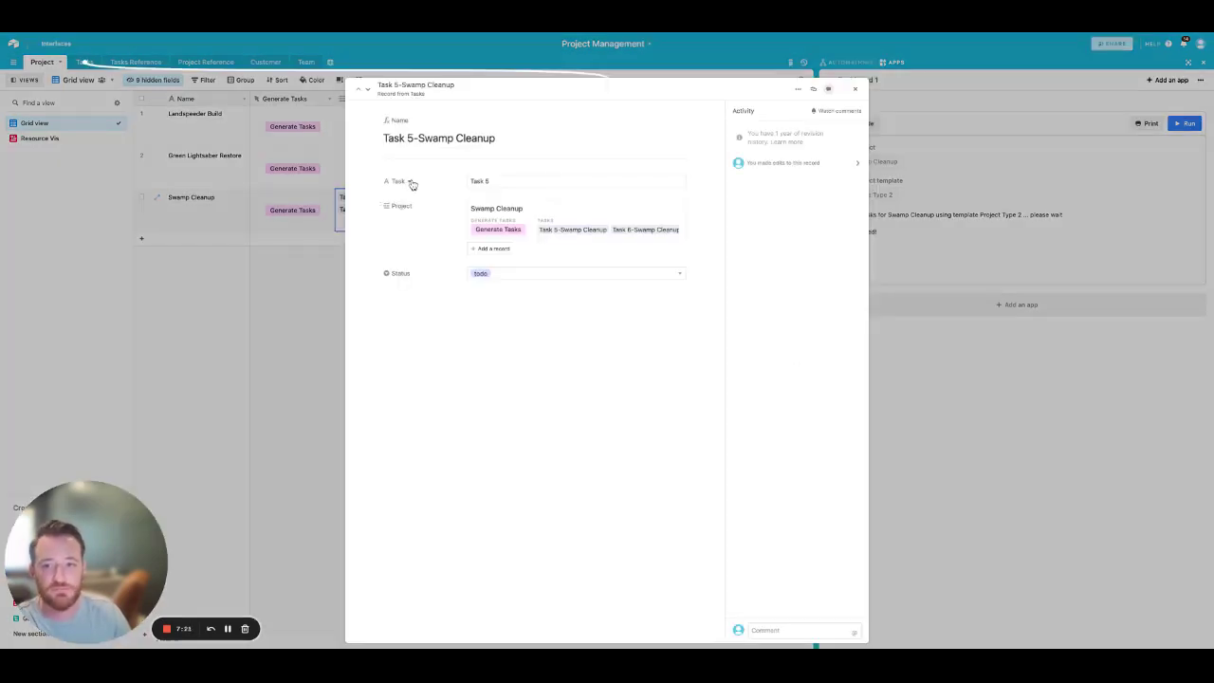
pyautogui.click(855, 88)
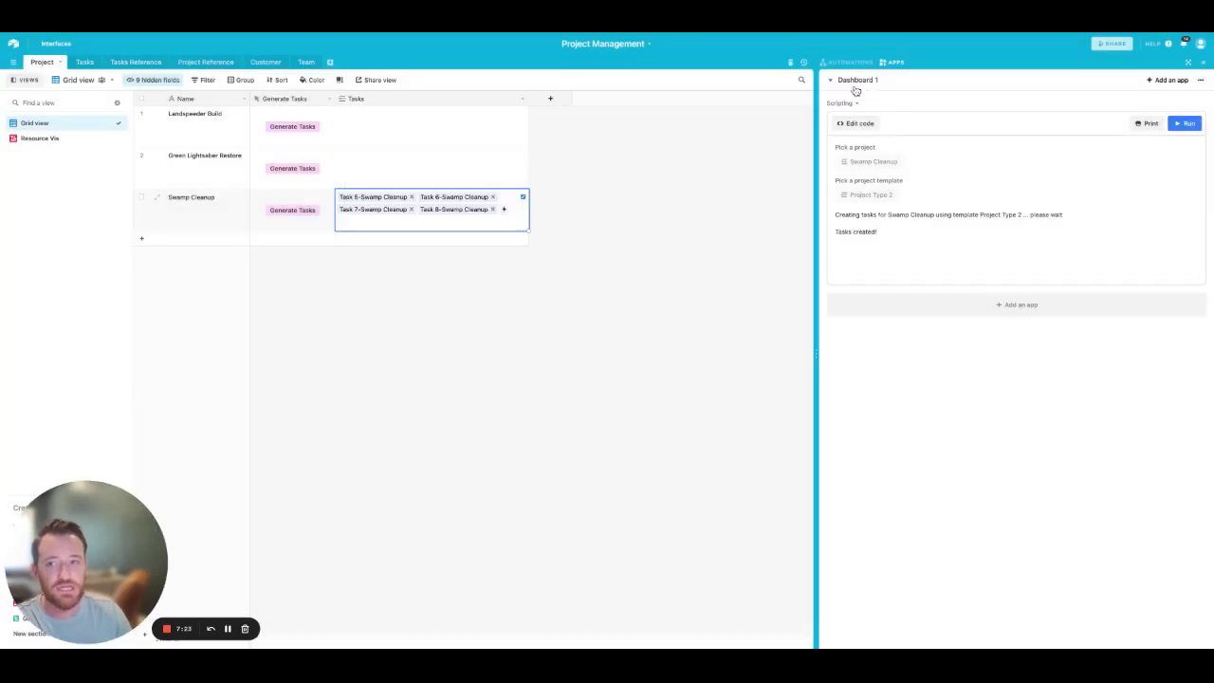
# Step: Generate tasks for Green Lightsaber Restore using the Project Type 2 template
pyautogui.click(290, 169)
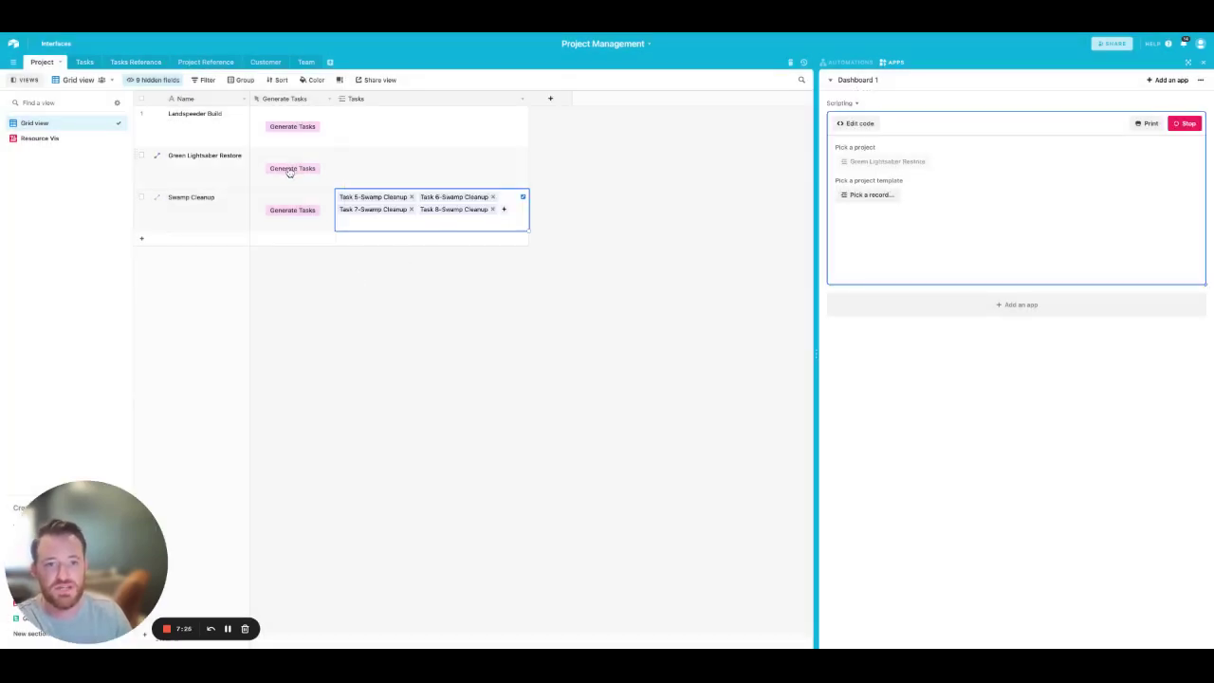
pyautogui.click(867, 194)
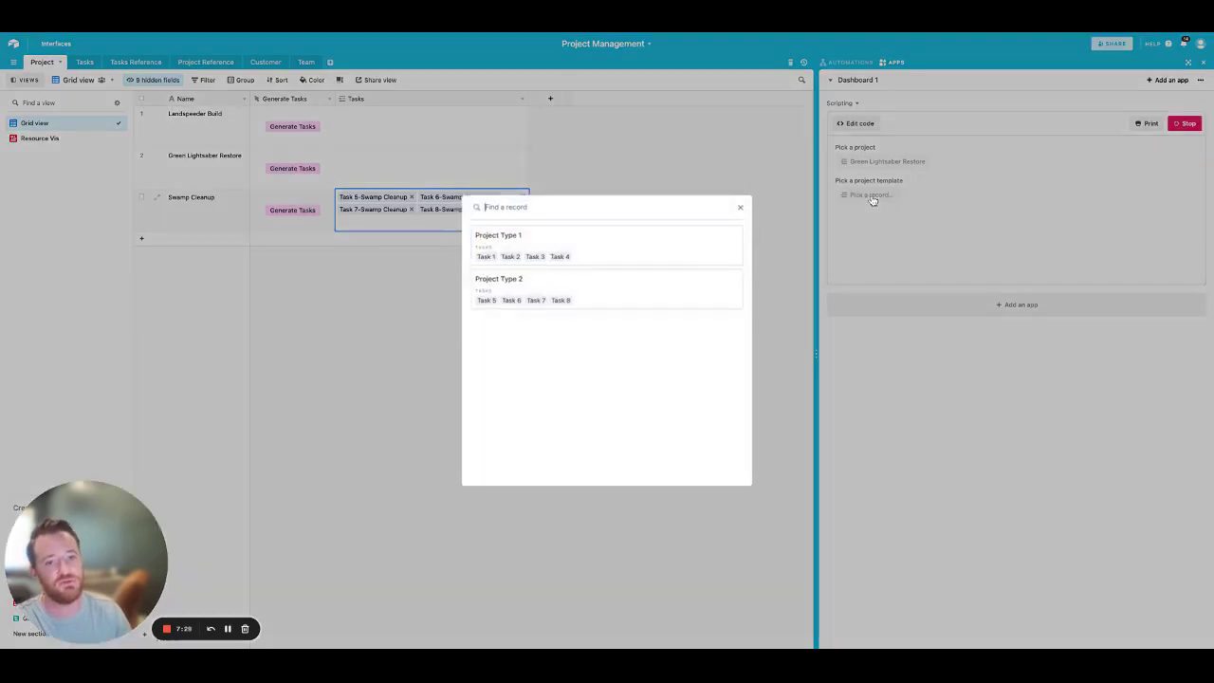
pyautogui.click(549, 291)
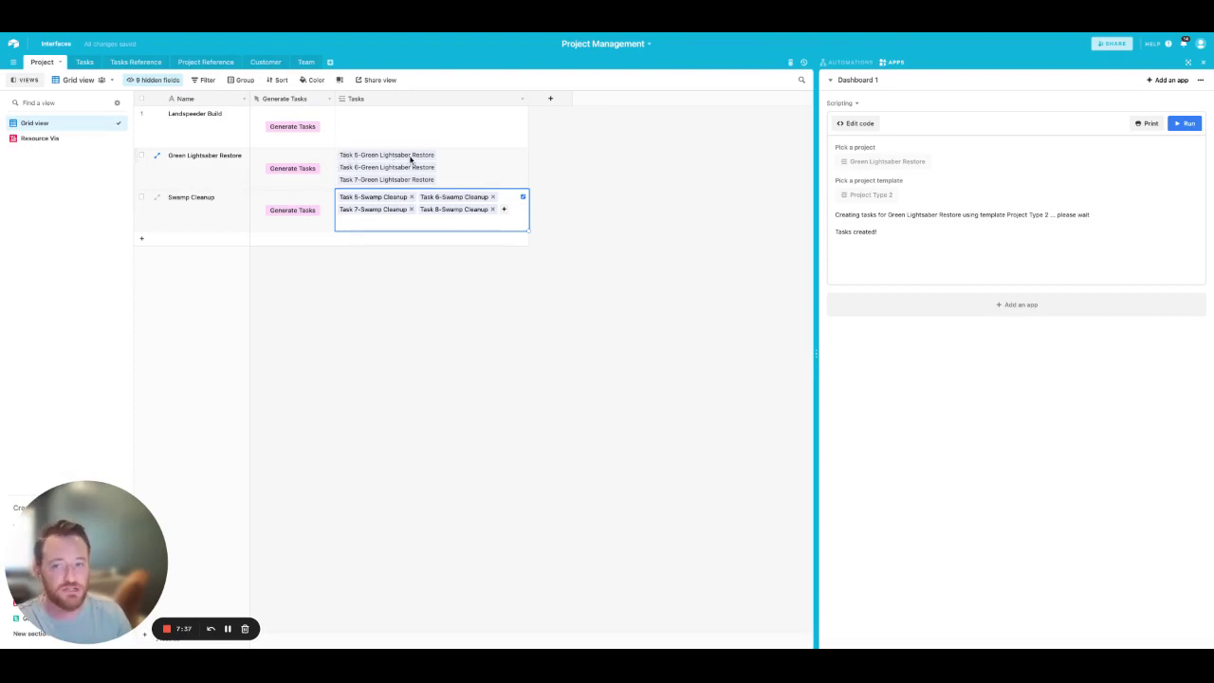
# Step: In the Tasks table, set Task 5's status to todo and Task 6's to inprogress
pyautogui.click(84, 61)
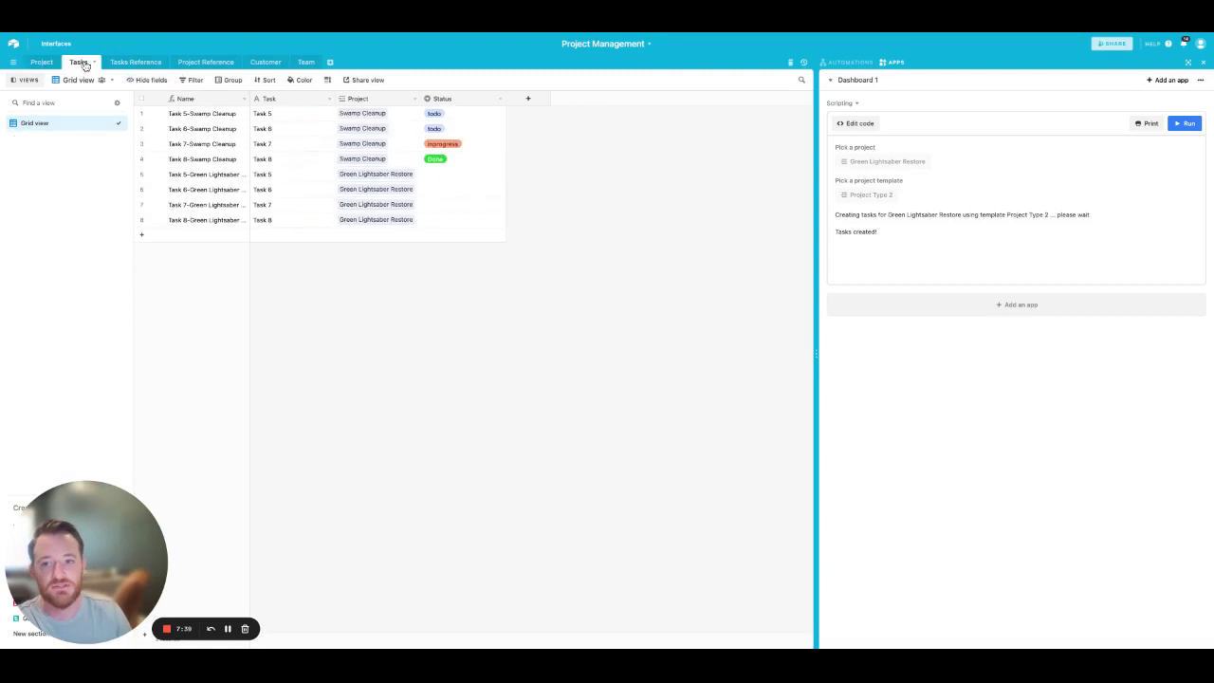
pyautogui.click(441, 175)
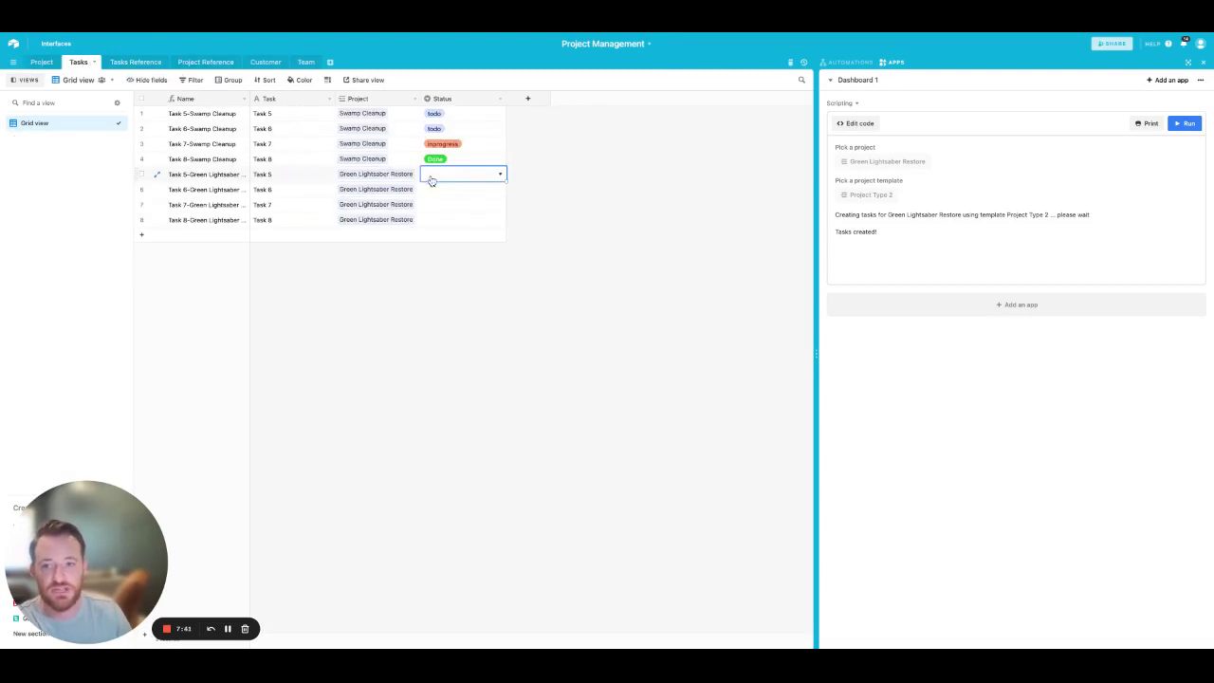
pyautogui.click(439, 179)
pyautogui.click(441, 223)
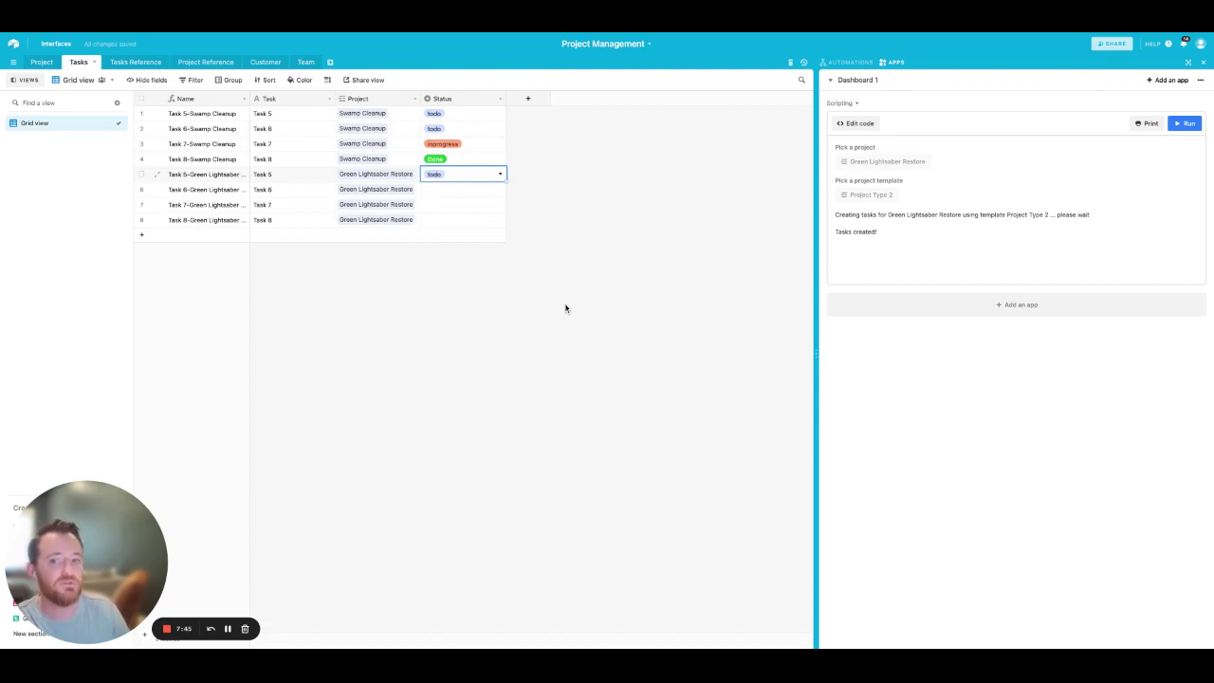
pyautogui.click(440, 191)
pyautogui.click(439, 190)
pyautogui.click(457, 258)
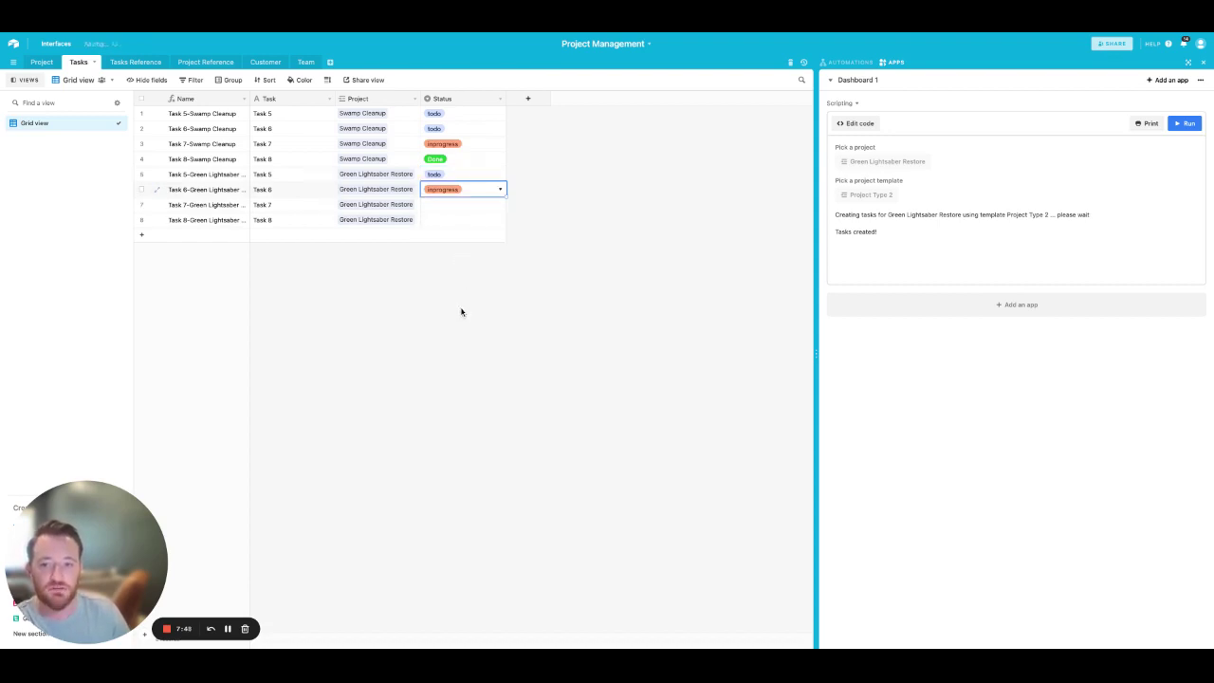
# Step: Set Task 7's status to todo and Task 8's to Done, then return to the Project table
pyautogui.click(447, 208)
pyautogui.click(446, 210)
pyautogui.click(457, 256)
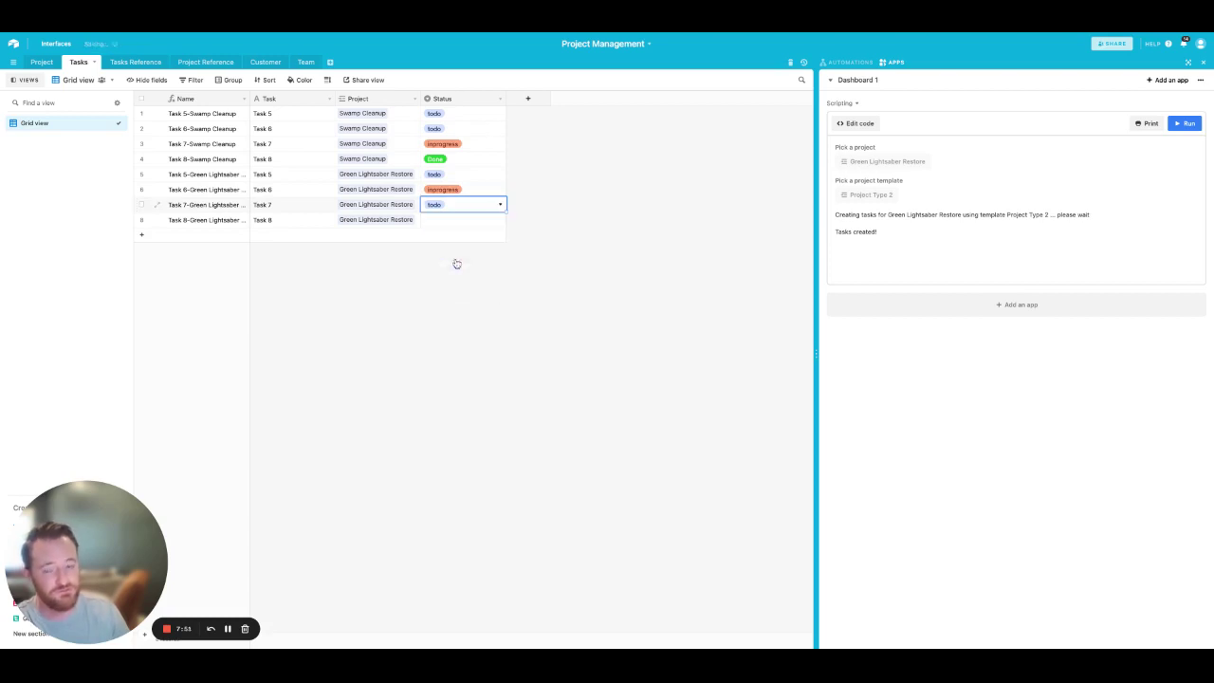
pyautogui.click(474, 288)
pyautogui.click(436, 218)
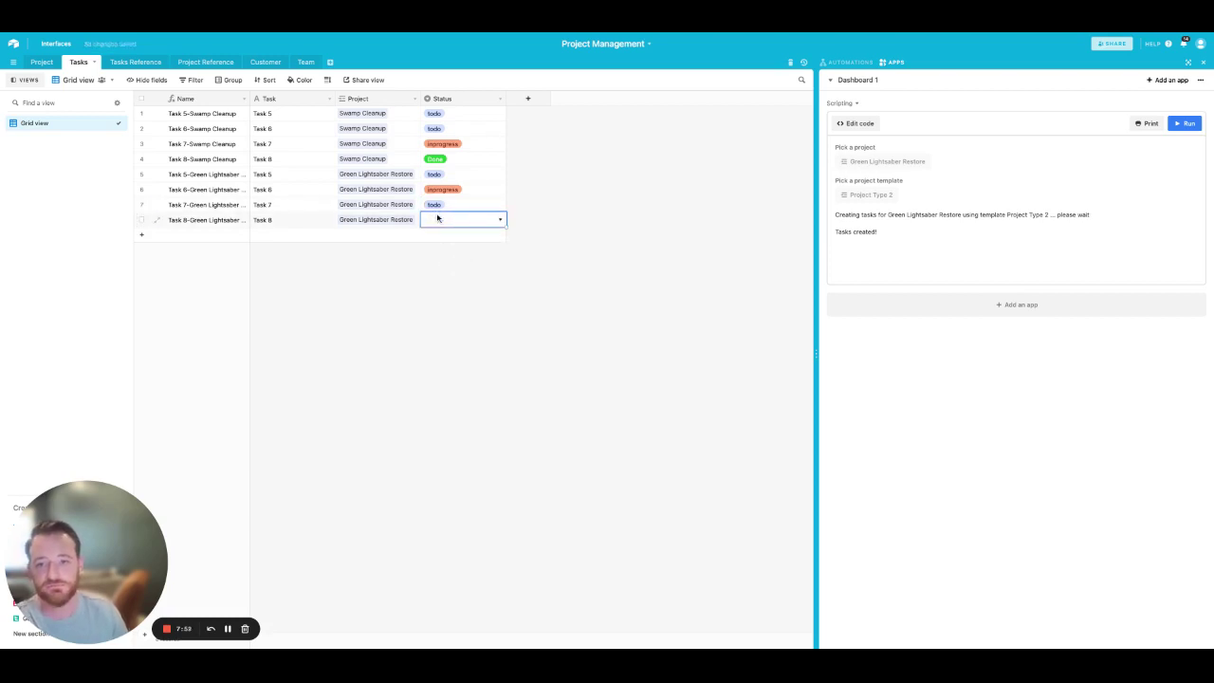
pyautogui.click(436, 218)
pyautogui.click(451, 306)
pyautogui.click(453, 307)
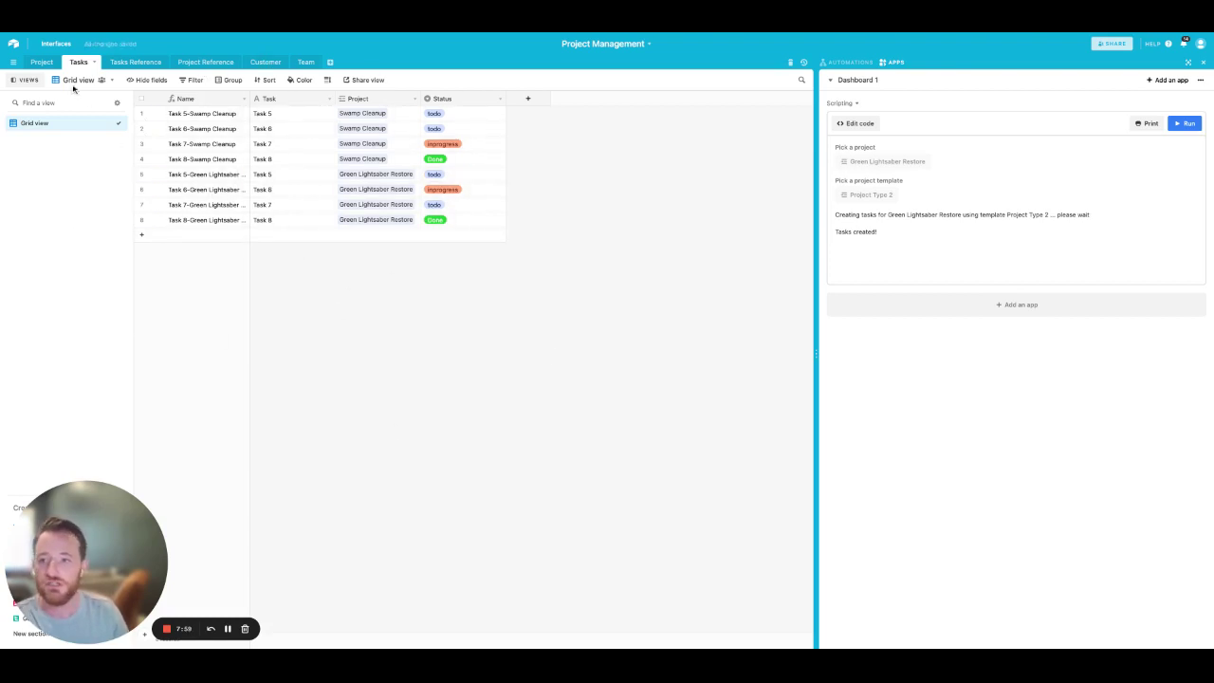
pyautogui.click(59, 61)
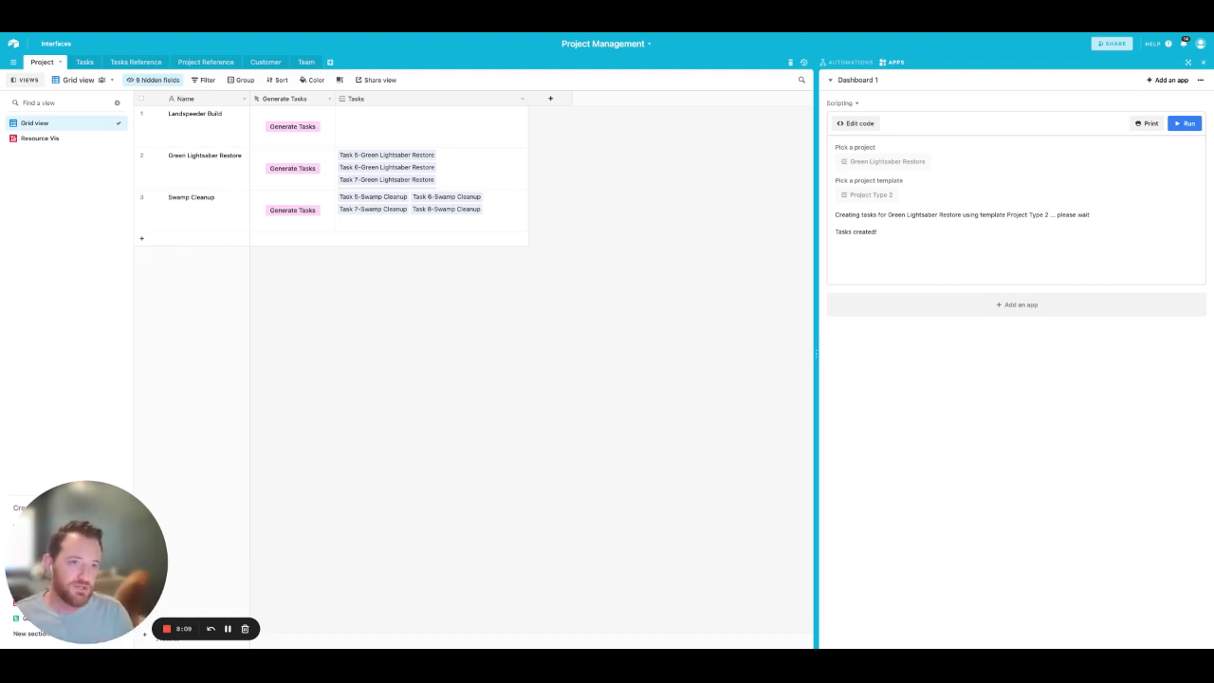
# Step: Run the task script for Landspeeder Build, then stop it before any template is chosen
pyautogui.click(1203, 63)
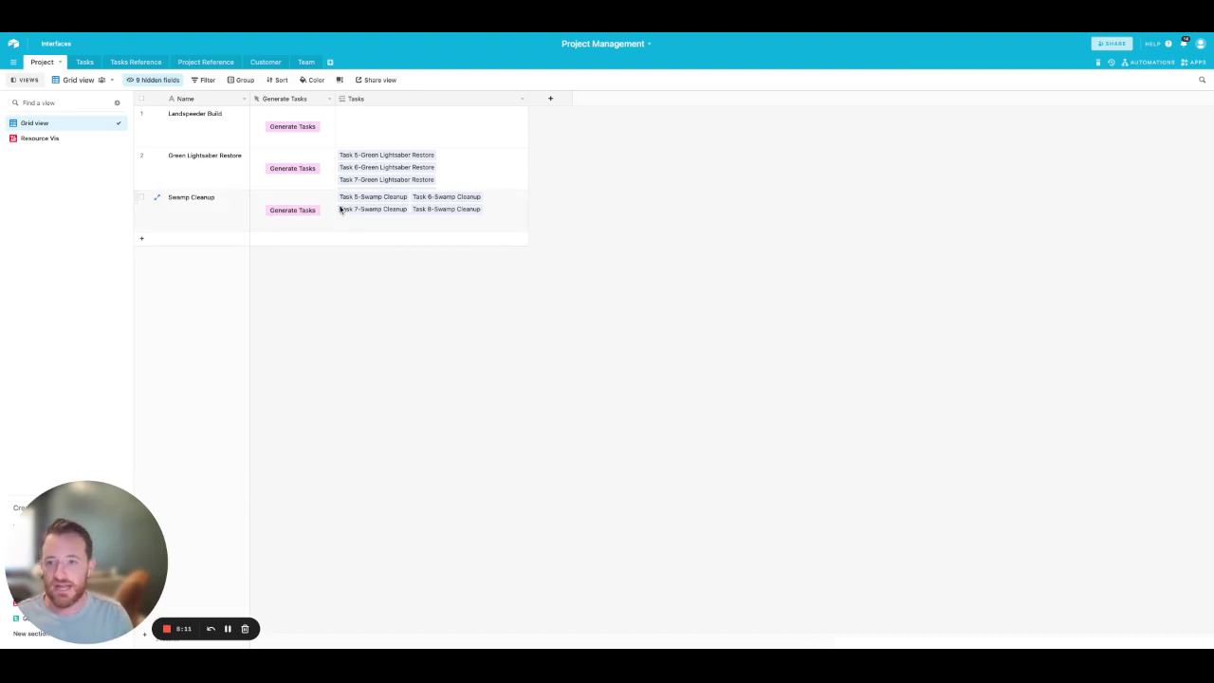
pyautogui.click(289, 127)
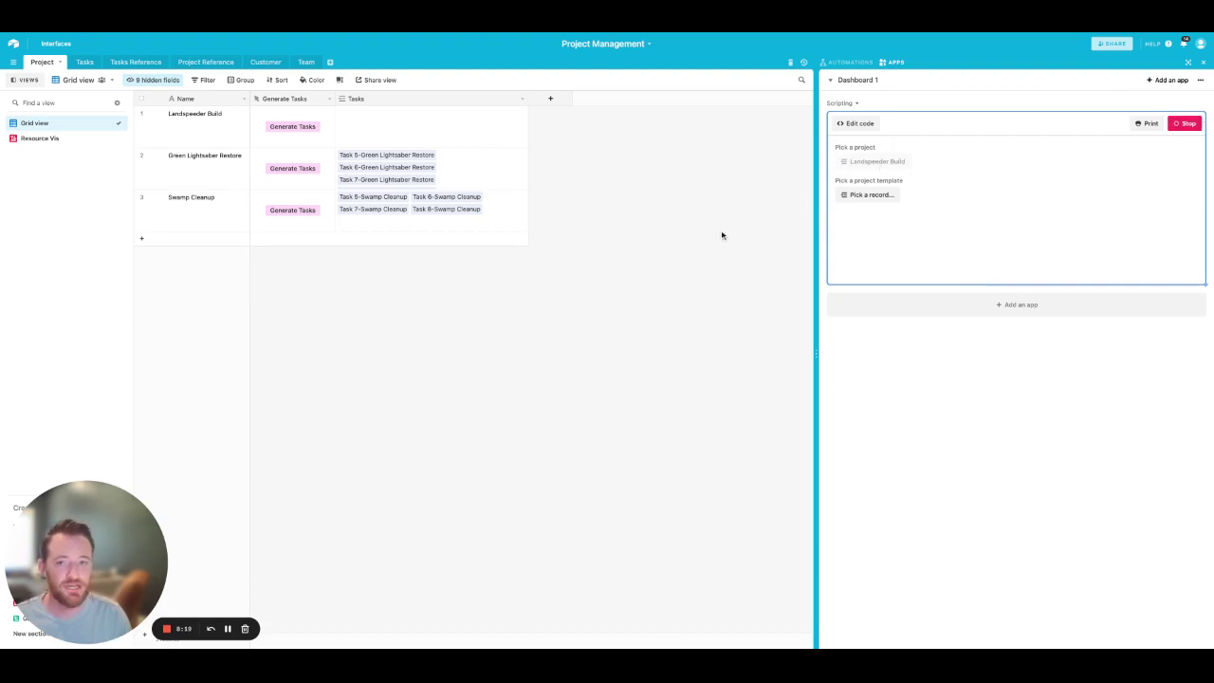
pyautogui.click(1175, 122)
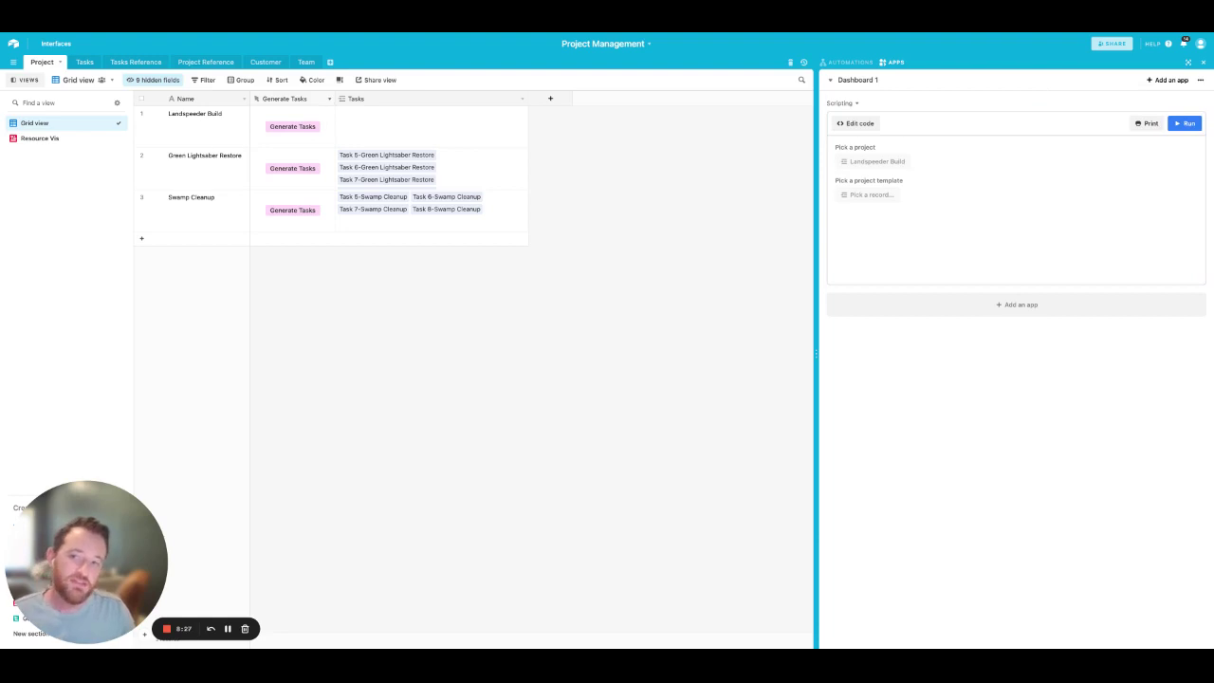
# Step: Keep Generate Tasks as a Button field labelled 'Generate Tasks' with Light pink style
pyautogui.click(329, 100)
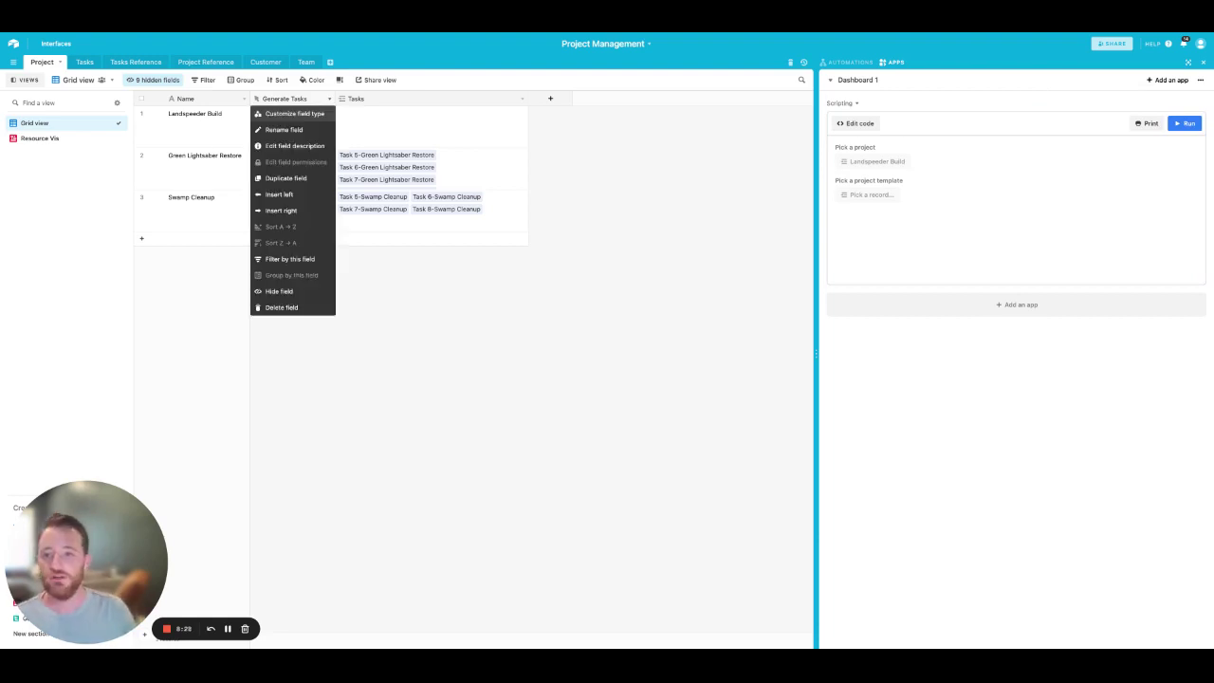
pyautogui.click(320, 113)
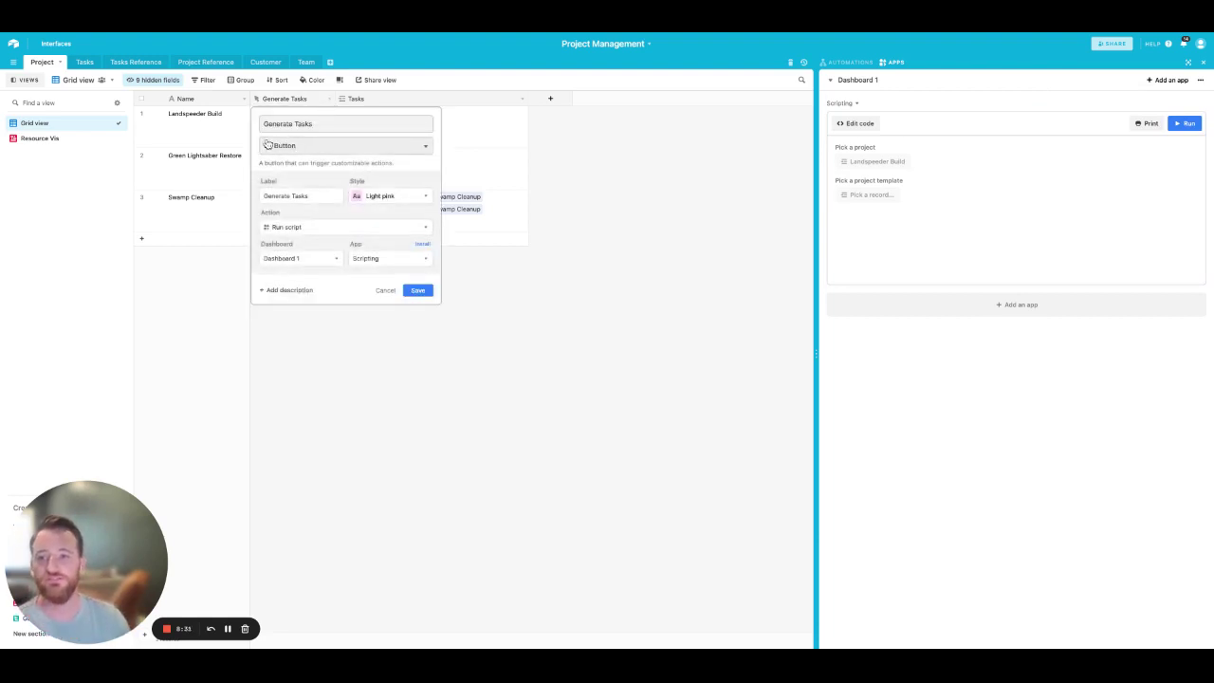
pyautogui.click(281, 146)
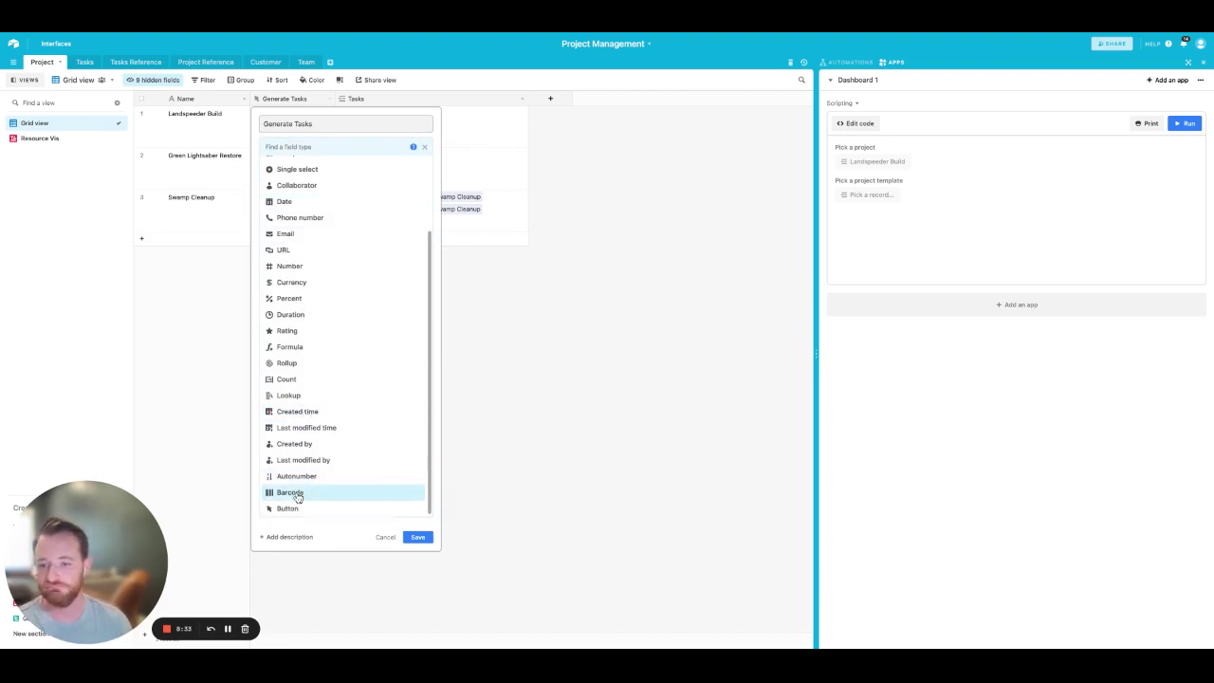
pyautogui.click(282, 508)
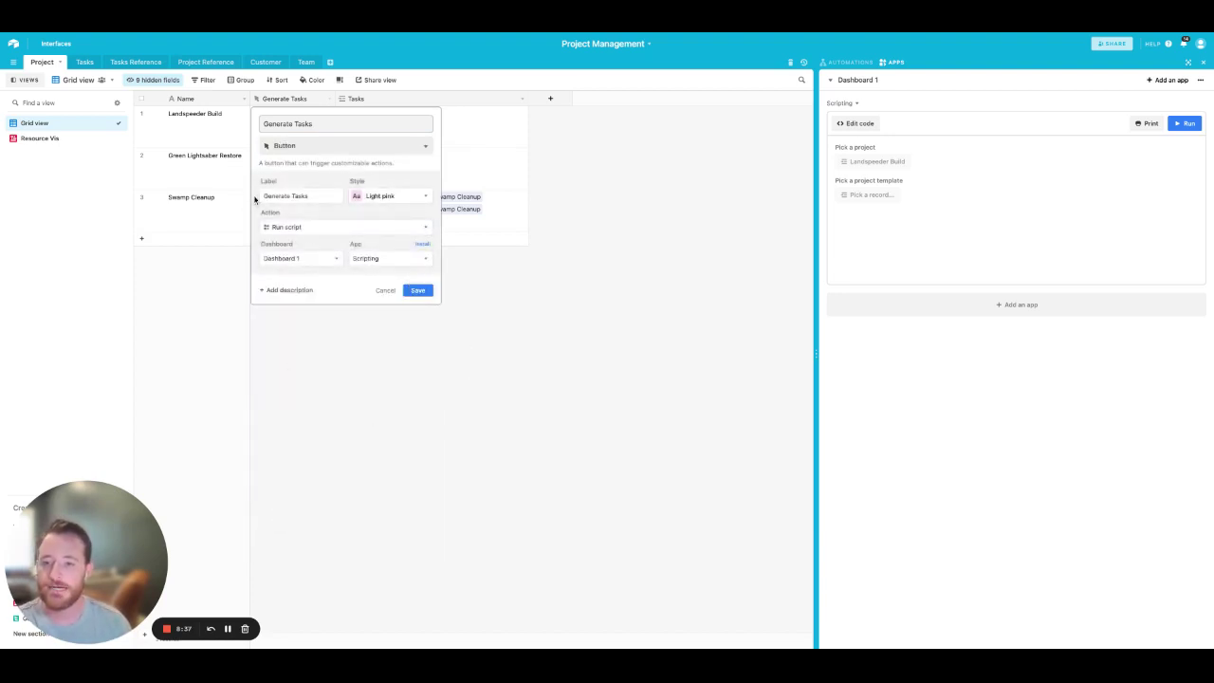
pyautogui.tripleClick(311, 195)
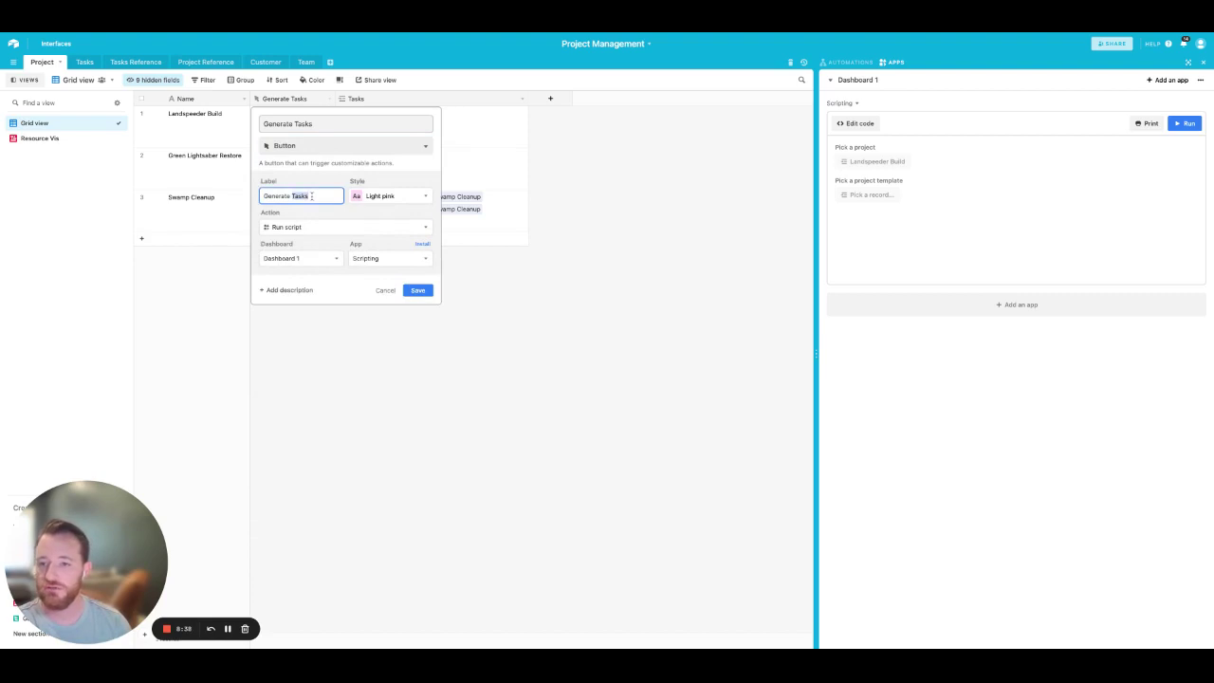
pyautogui.click(395, 197)
pyautogui.click(469, 238)
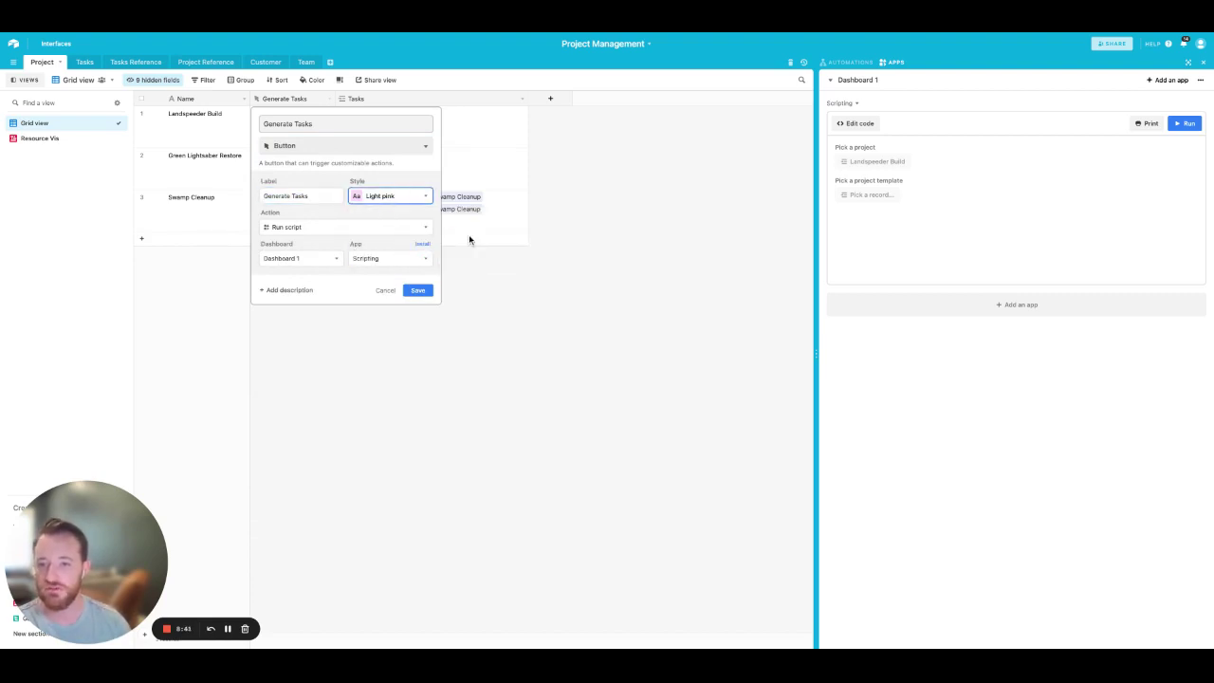
# Step: Set the button to run a script with the Scripting app on Dashboard 1, and save
pyautogui.click(300, 228)
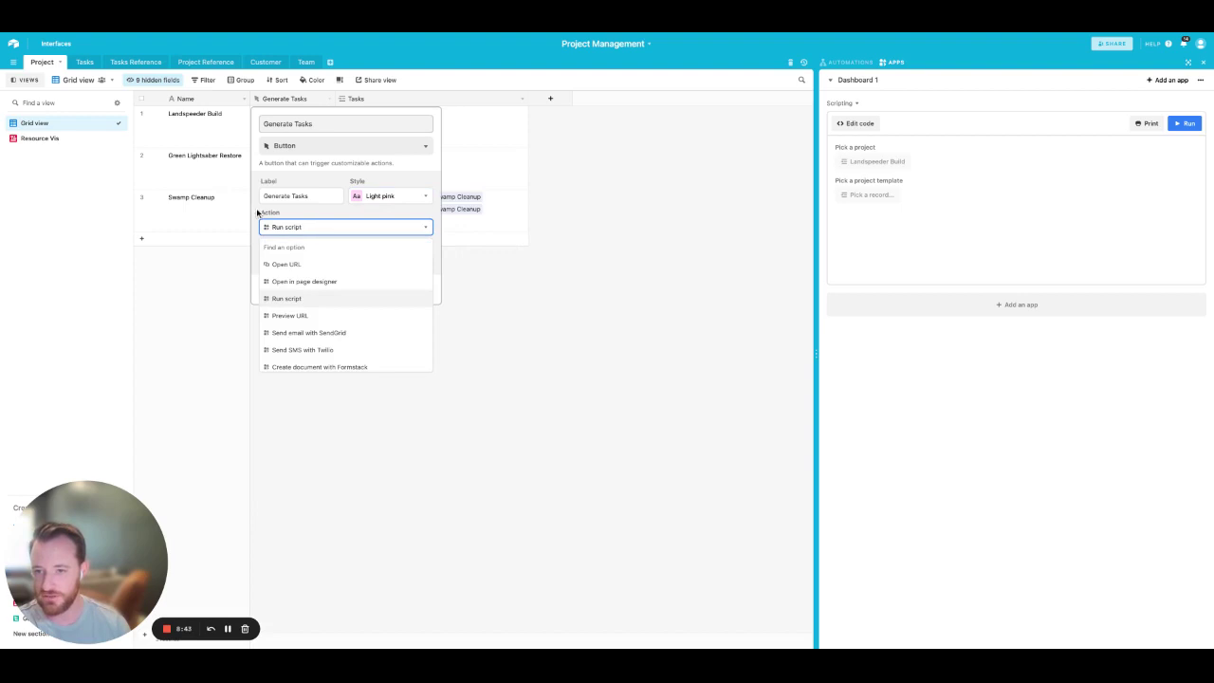
pyautogui.click(287, 299)
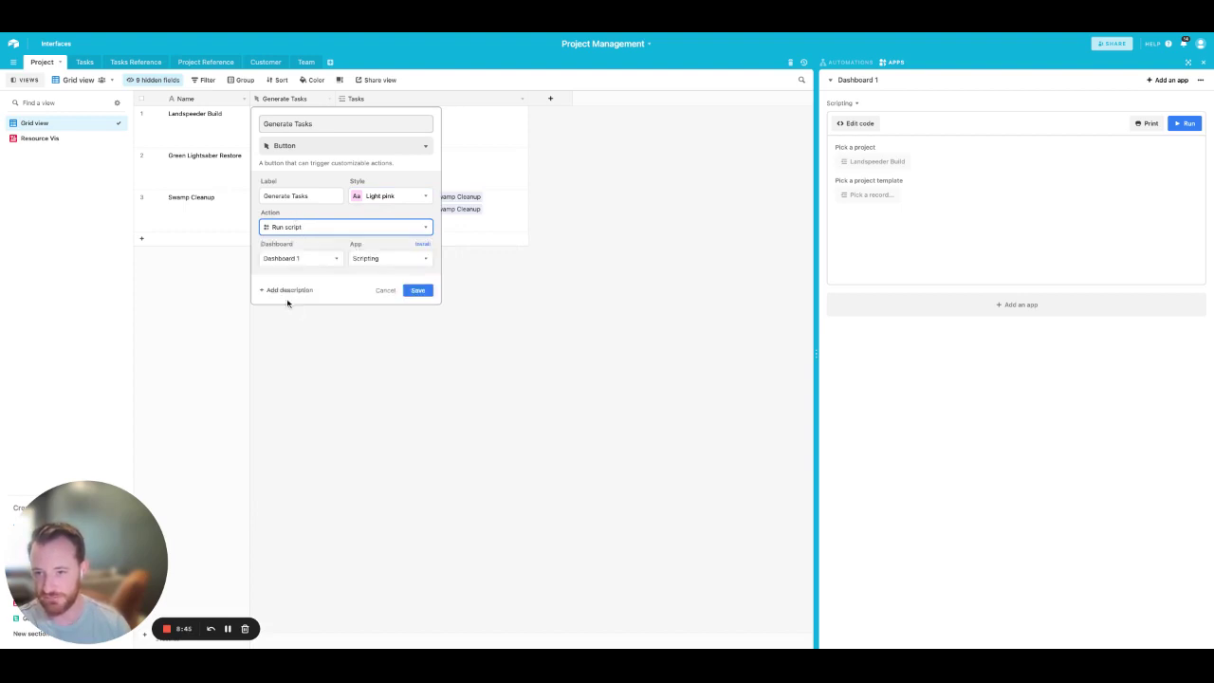
pyautogui.click(329, 261)
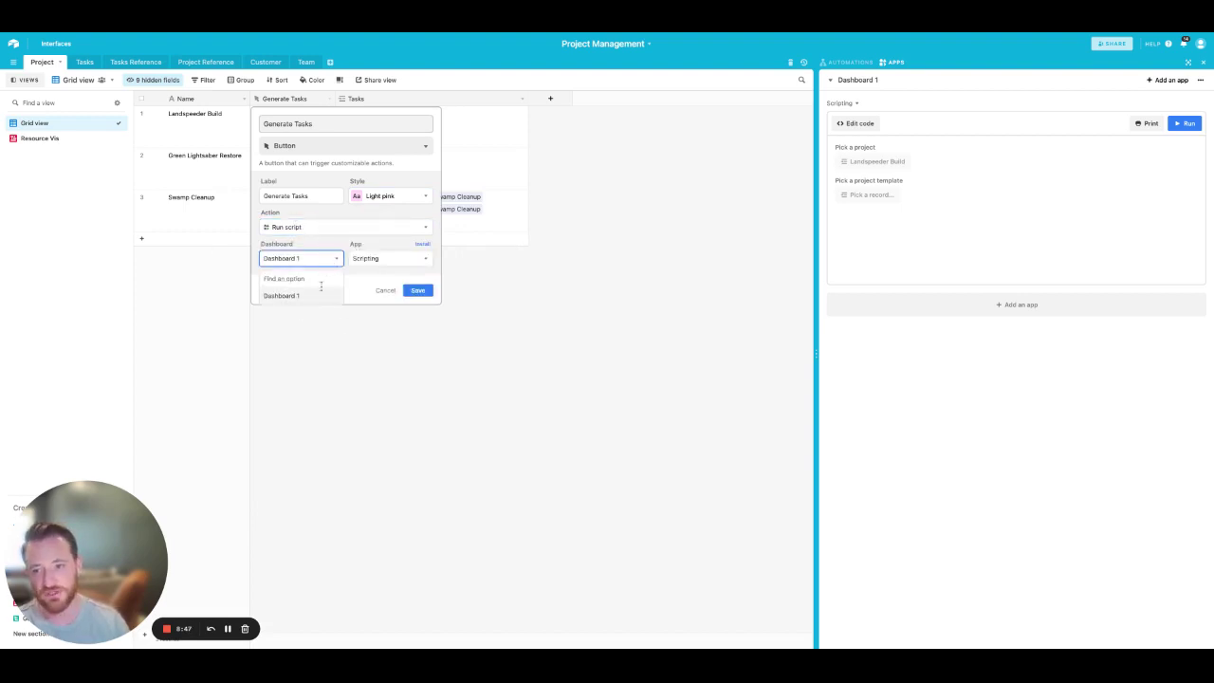
pyautogui.click(321, 297)
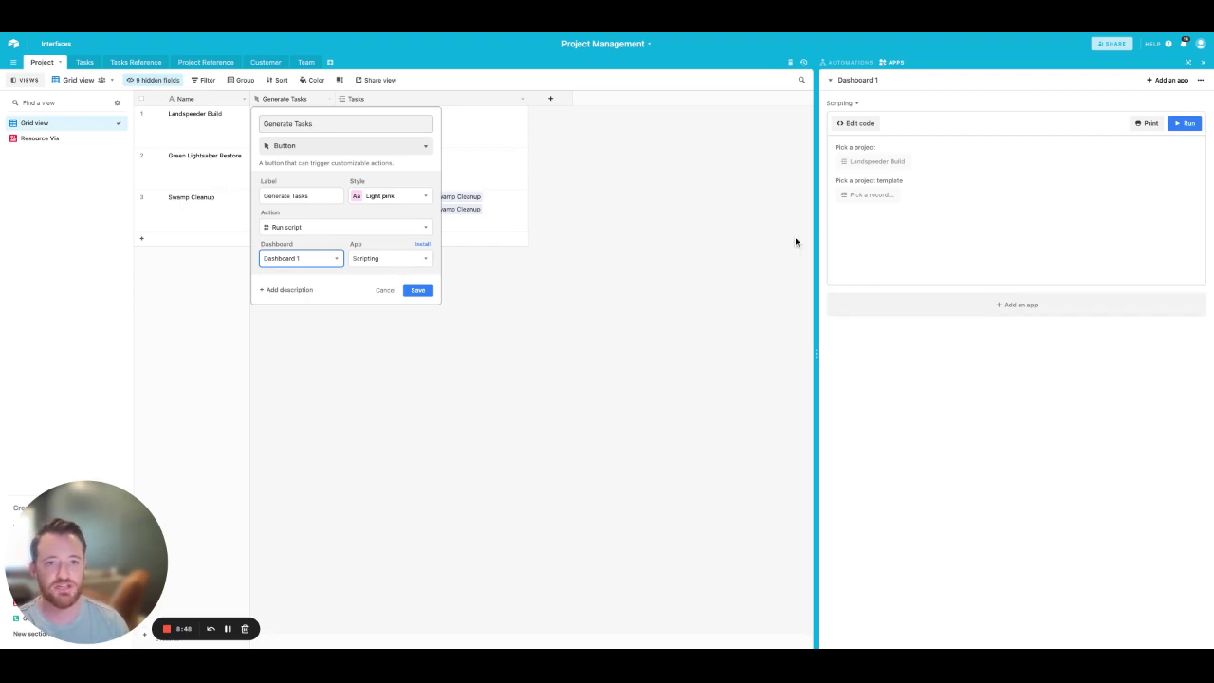
pyautogui.click(380, 259)
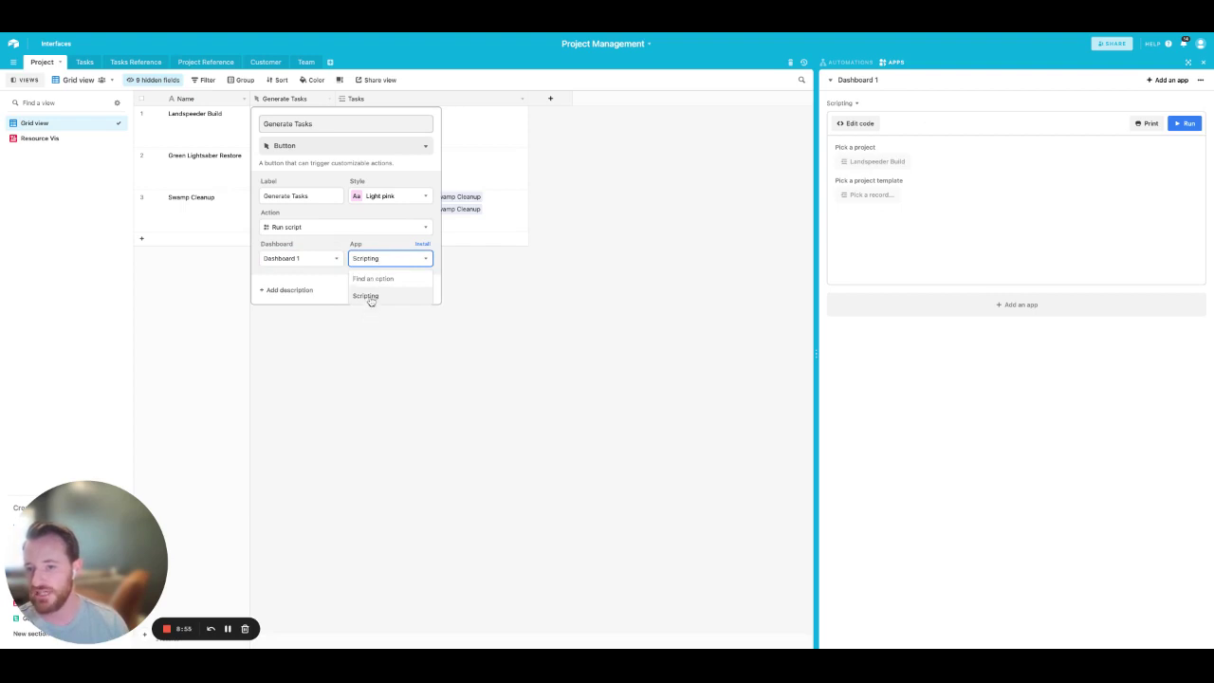
pyautogui.click(369, 297)
pyautogui.click(417, 290)
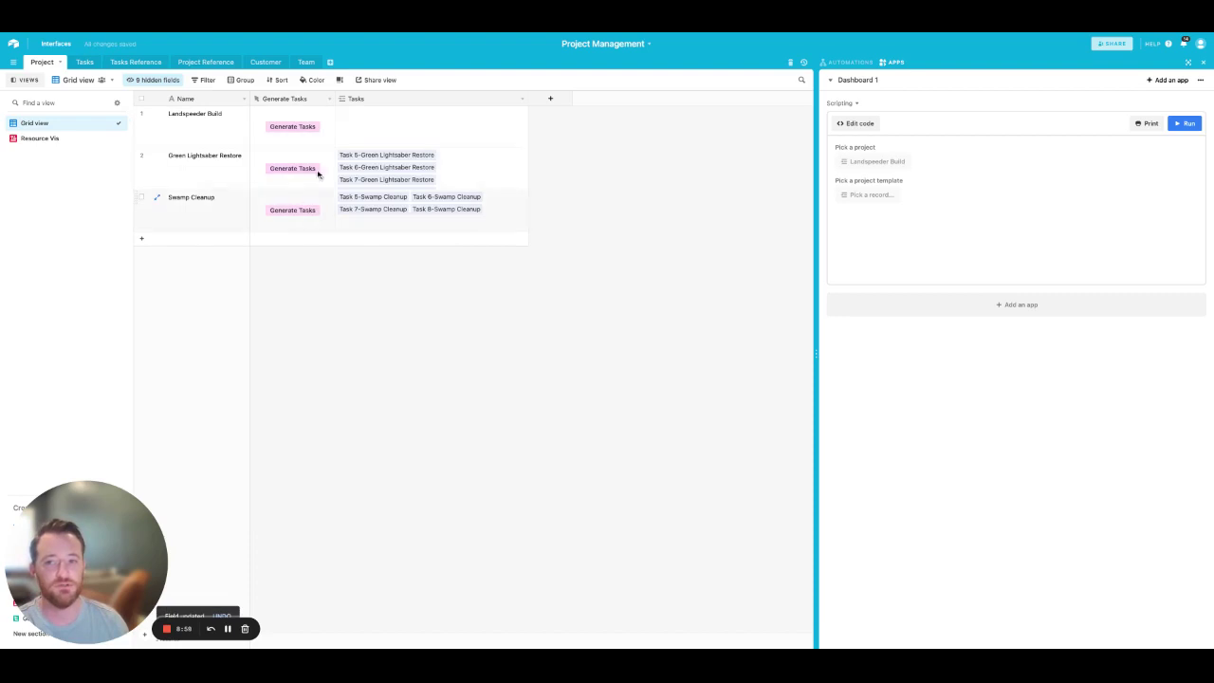
pyautogui.click(329, 99)
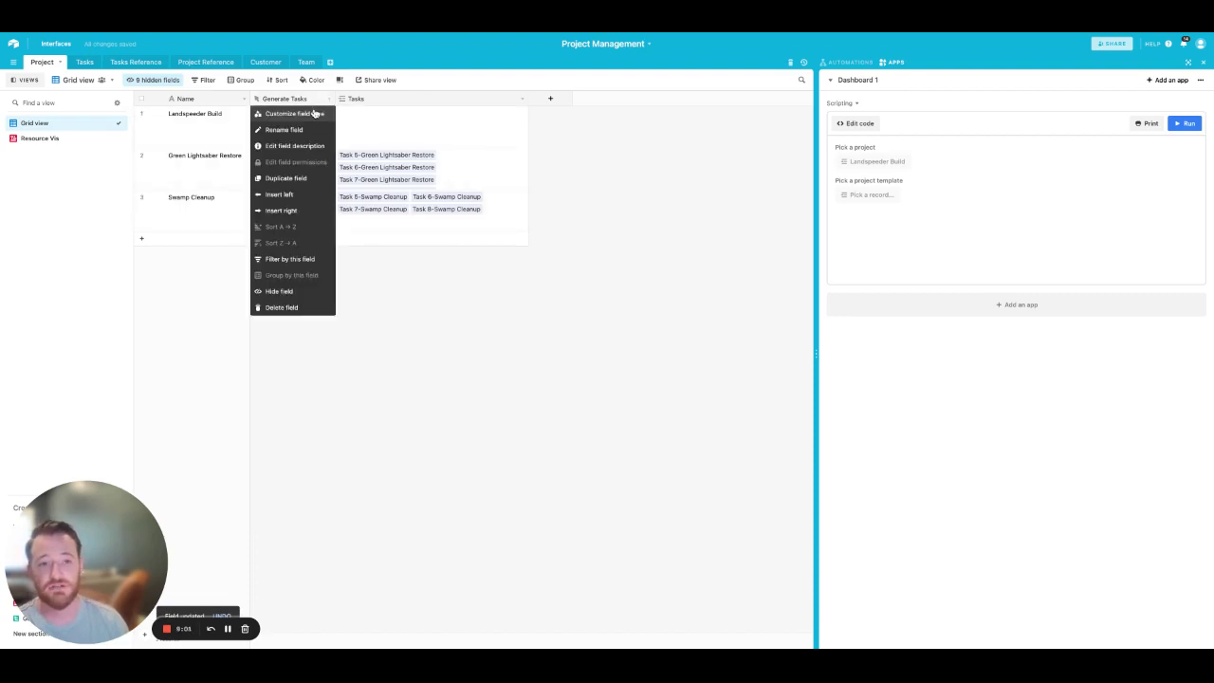
pyautogui.click(316, 113)
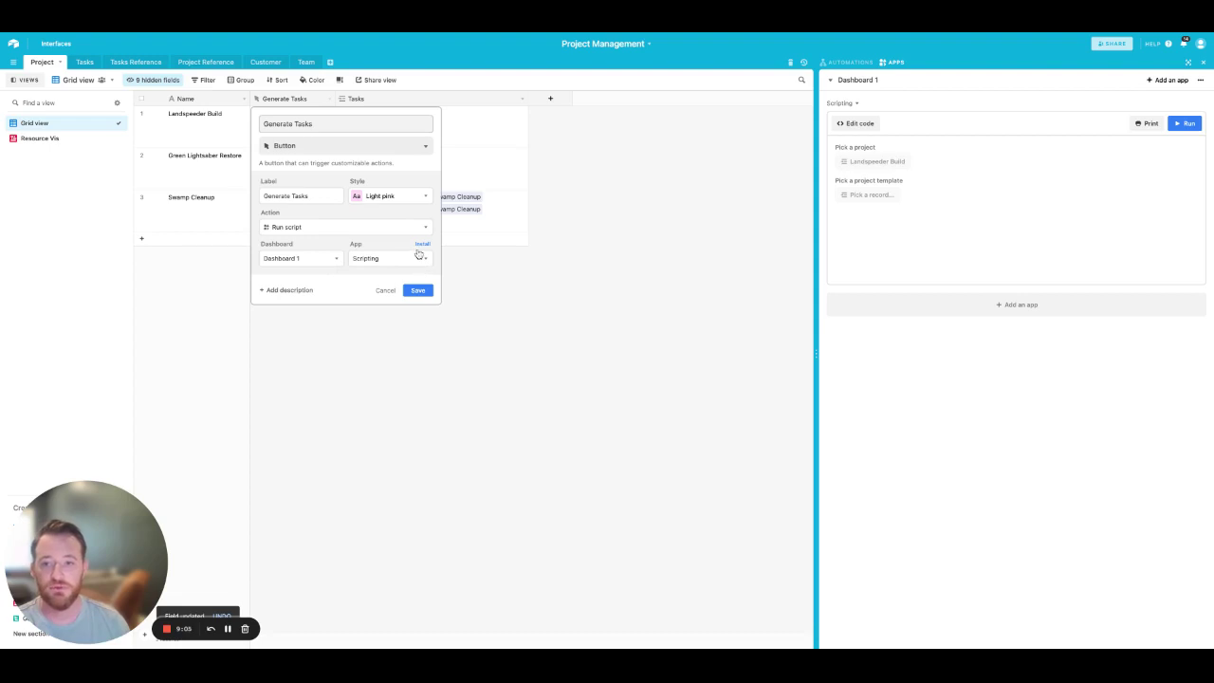
pyautogui.click(417, 290)
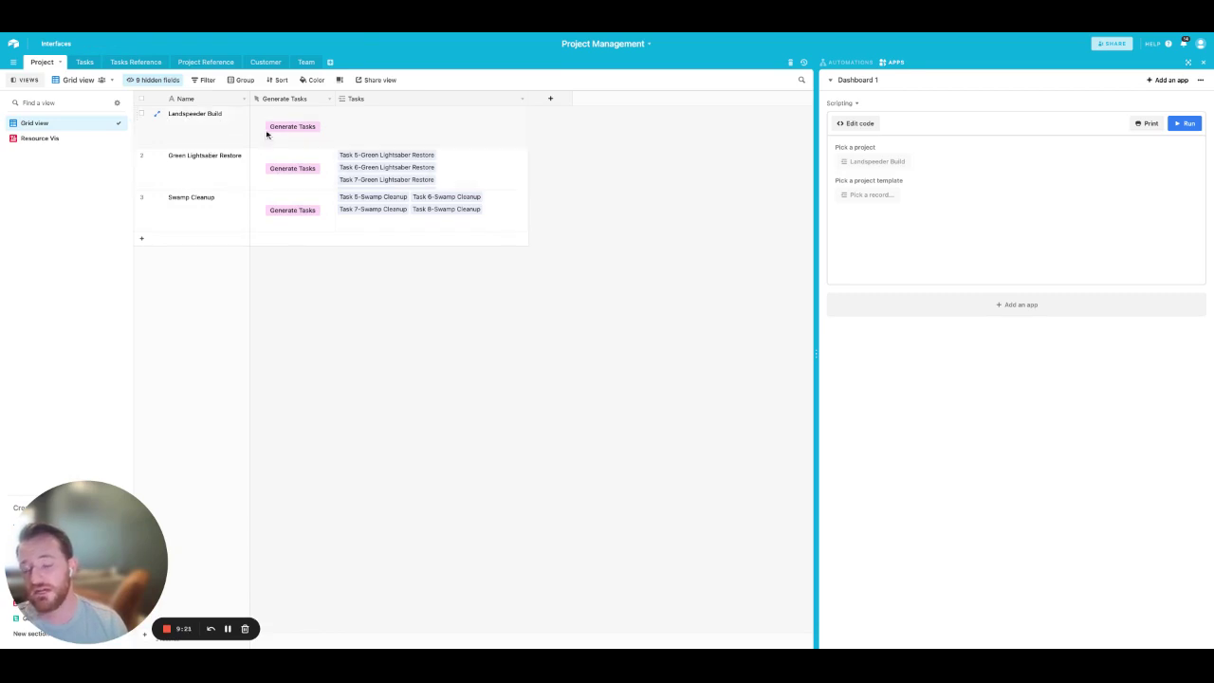
# Step: Add a Formula field using RECORD_ID() and widen the new Calculation column
pyautogui.click(550, 100)
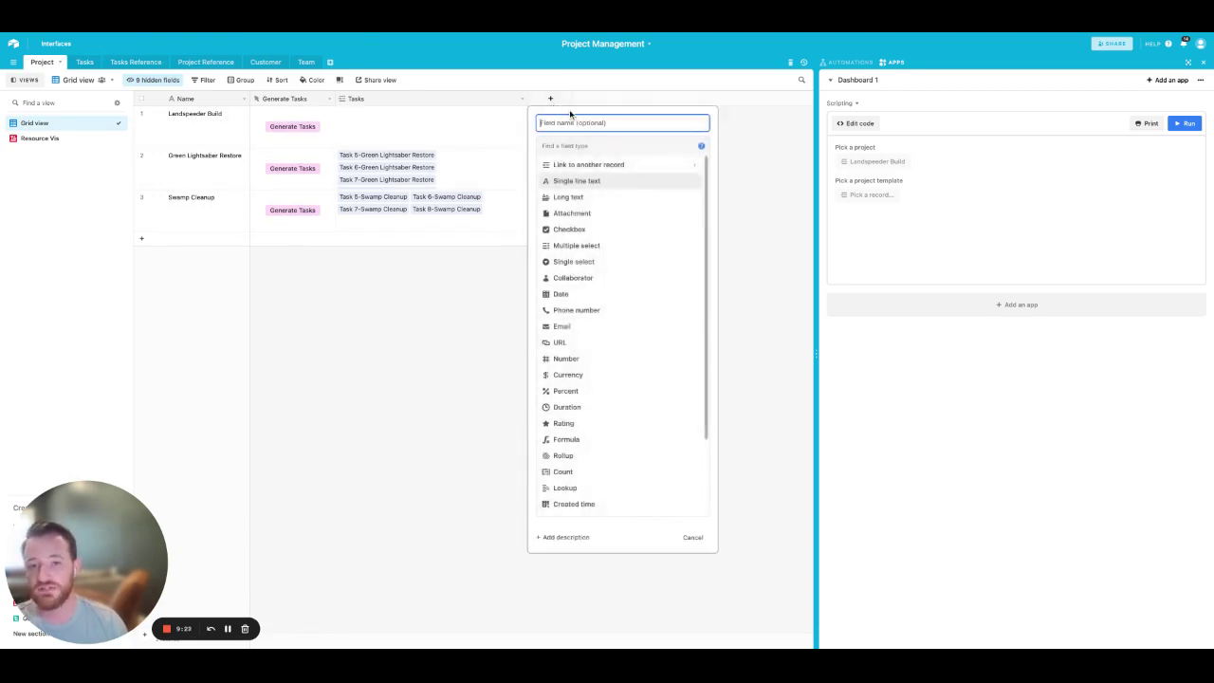
pyautogui.click(574, 145)
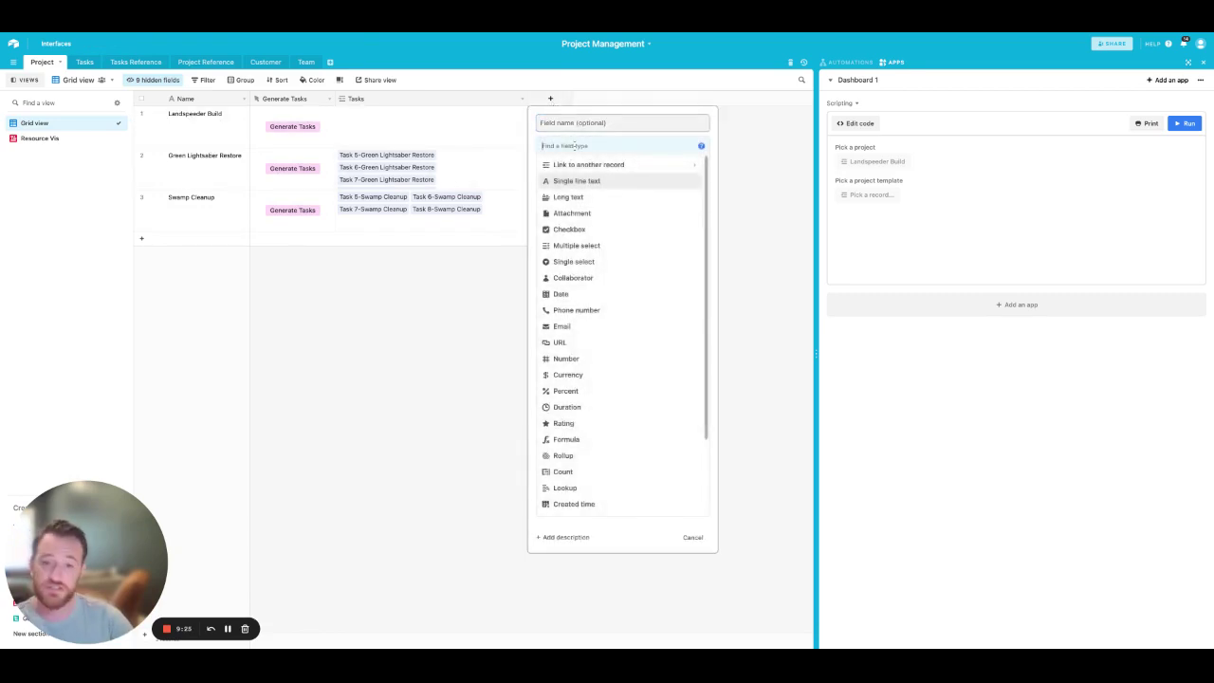
pyautogui.write('for')
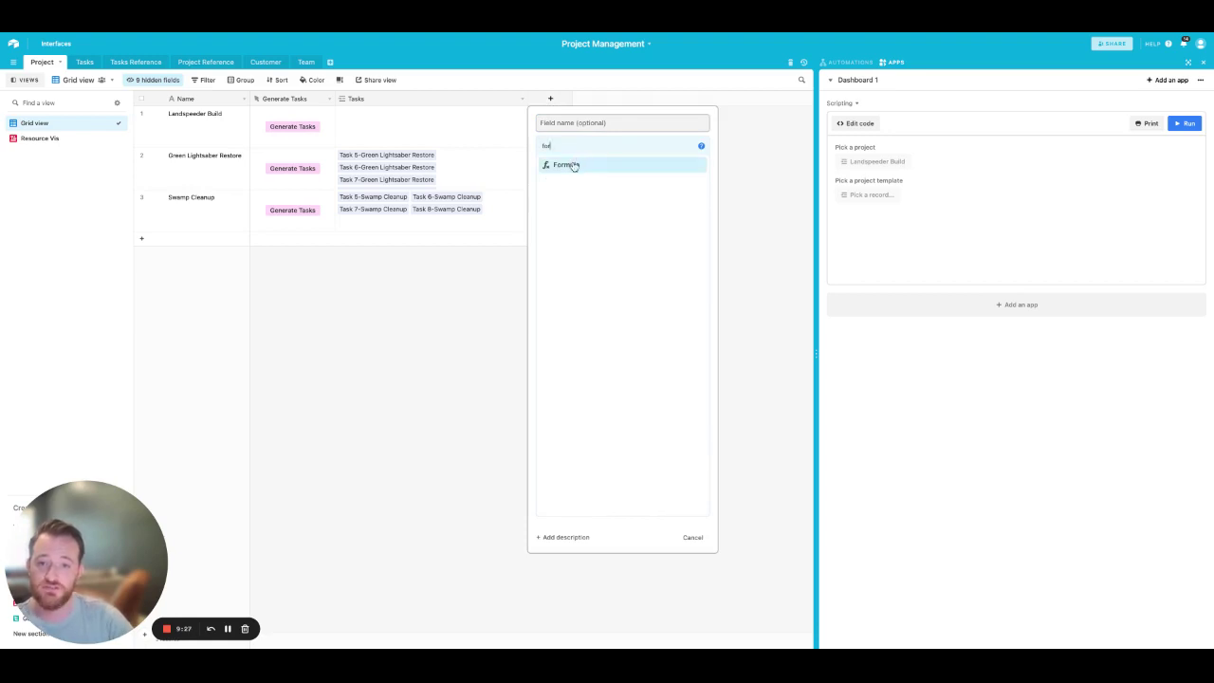
pyautogui.click(572, 165)
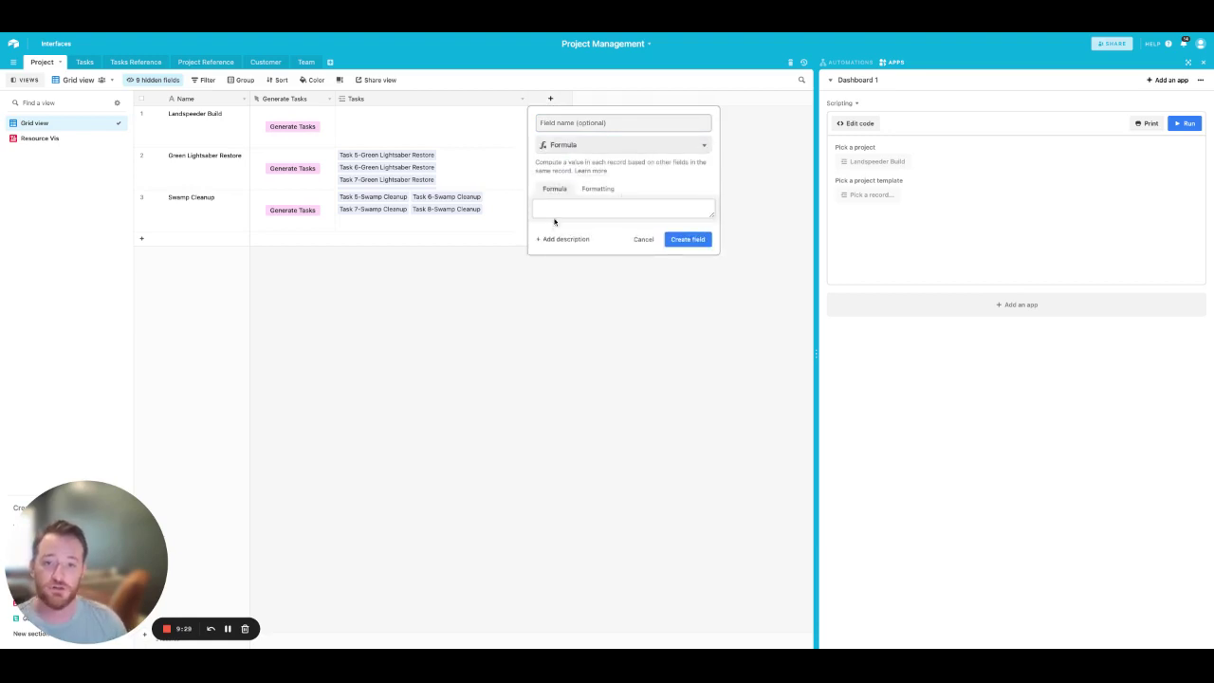
pyautogui.click(558, 210)
pyautogui.write('recor')
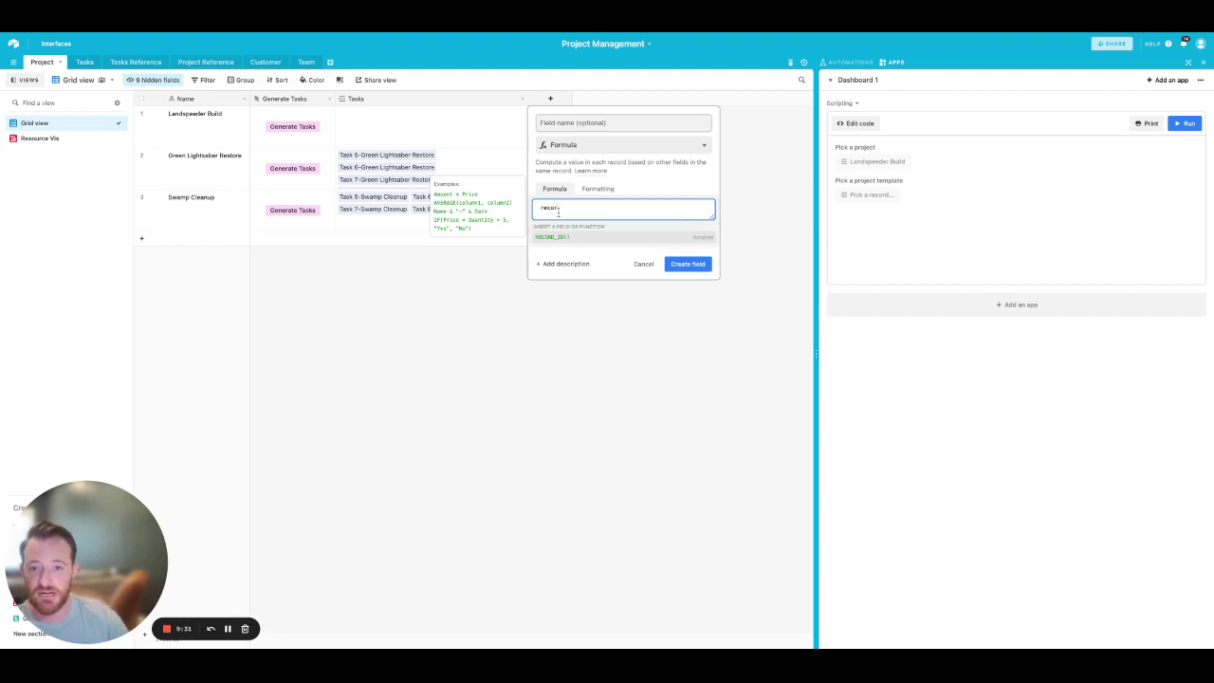
pyautogui.click(578, 237)
pyautogui.write(')')
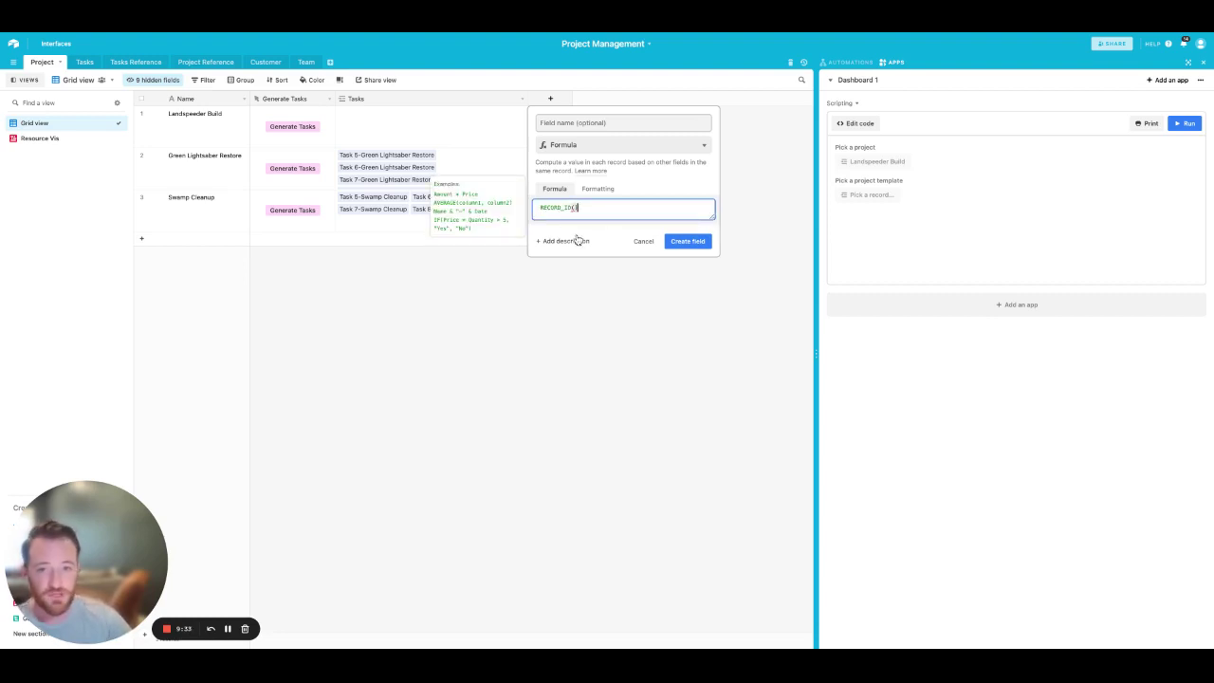
pyautogui.click(691, 240)
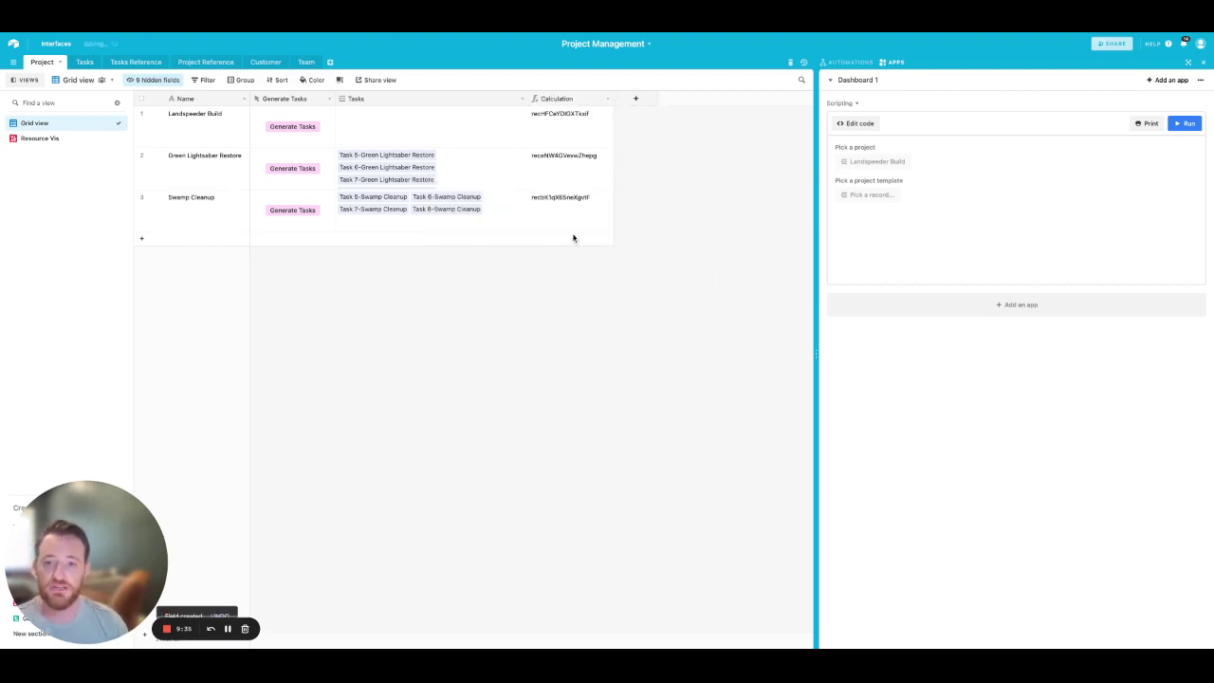
pyautogui.moveTo(613, 99); pyautogui.dragTo(664, 99)
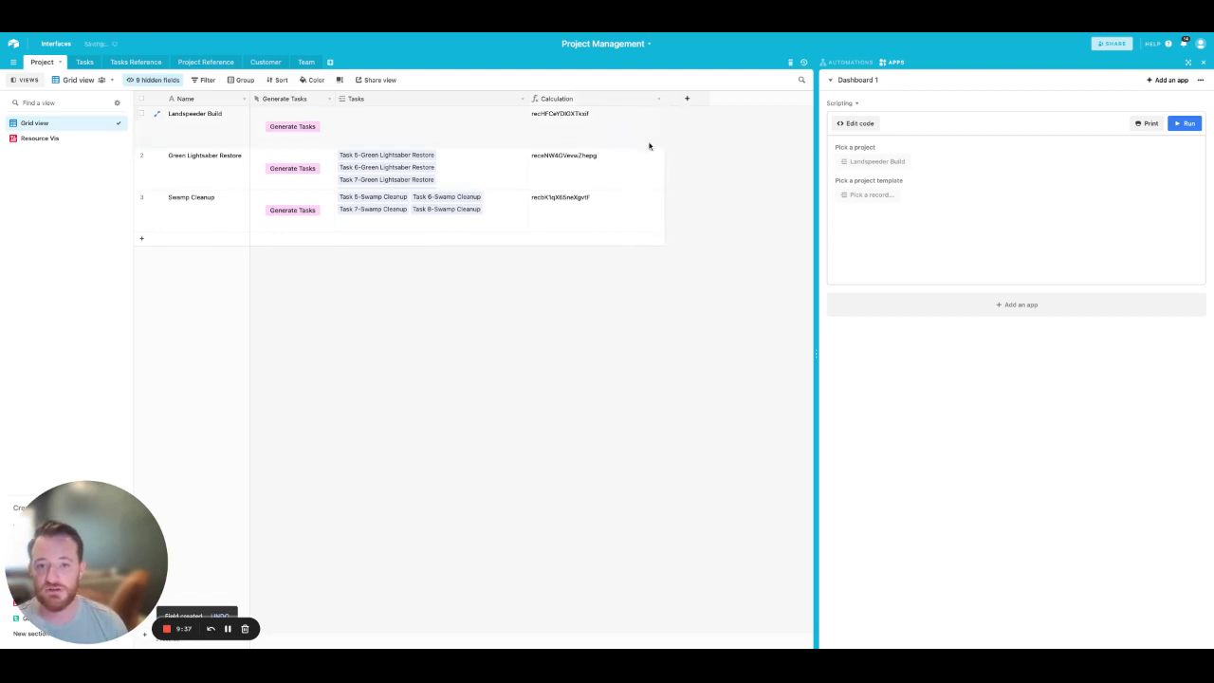
# Step: Add a blank fourth project record, then select the Scripting app block on the dashboard
pyautogui.click(141, 238)
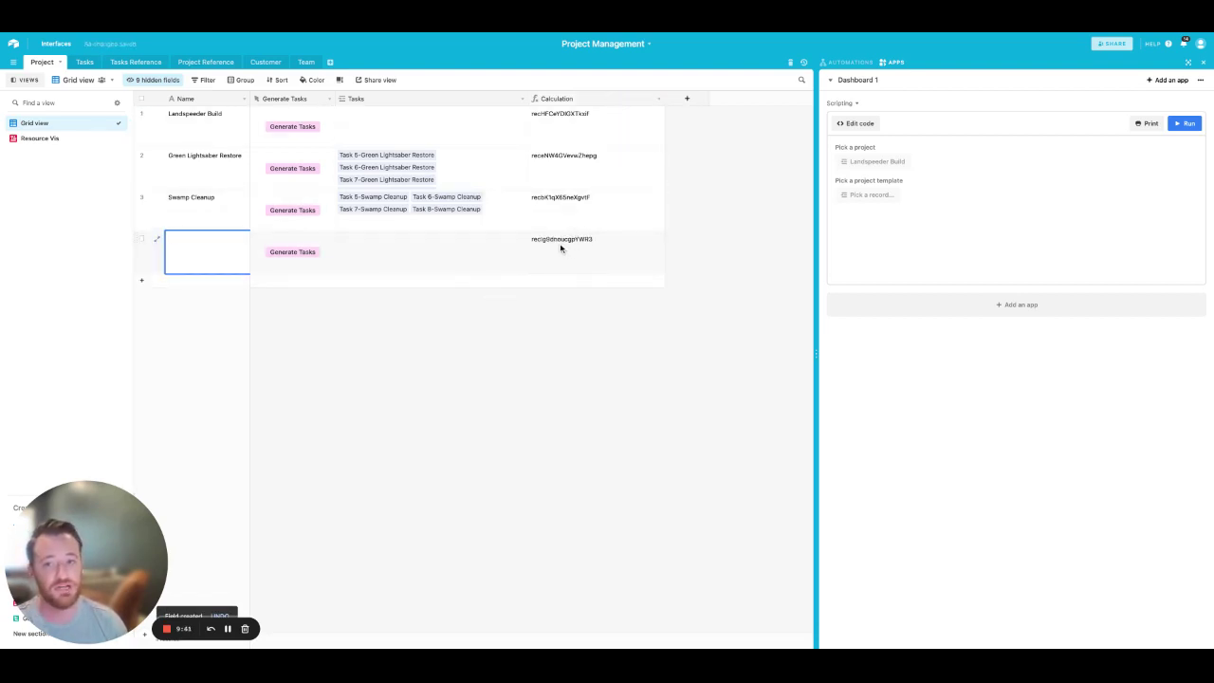
pyautogui.click(377, 324)
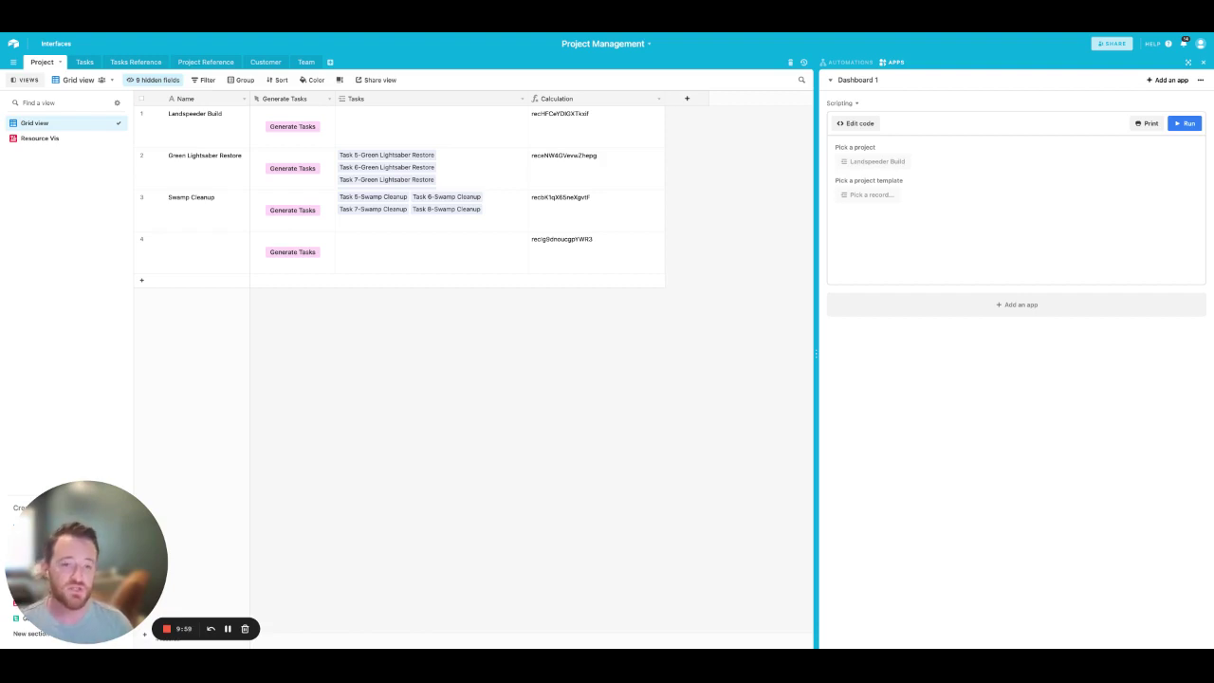
pyautogui.click(896, 136)
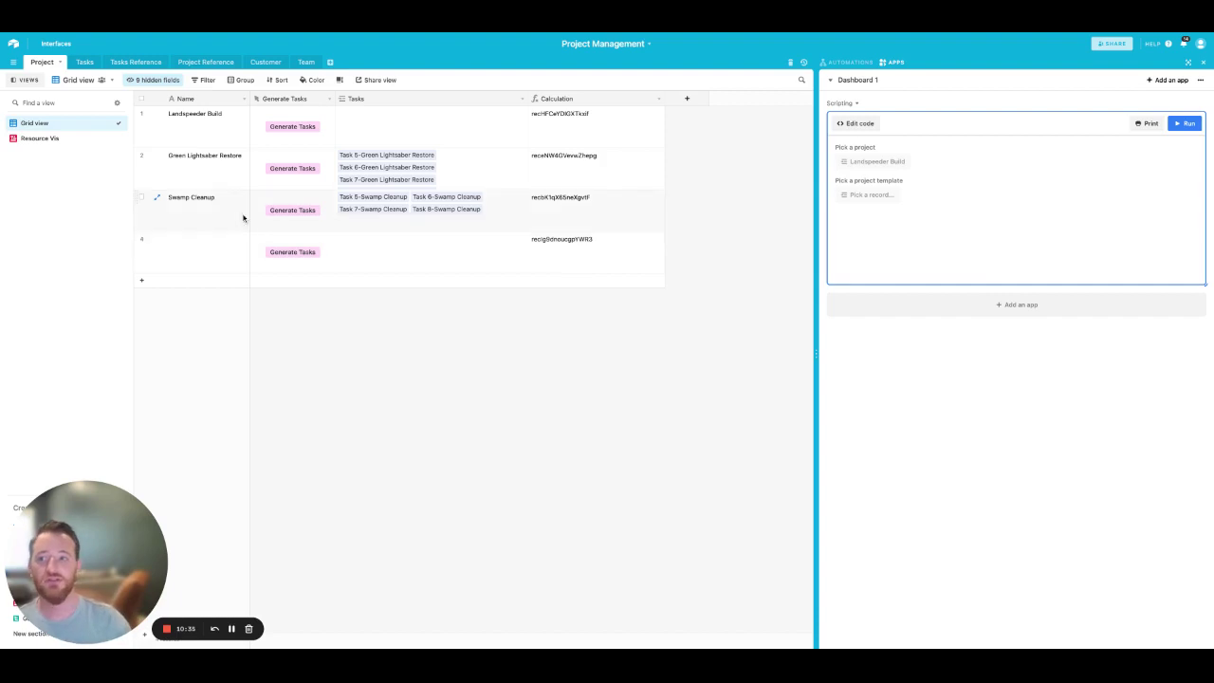
pyautogui.click(43, 139)
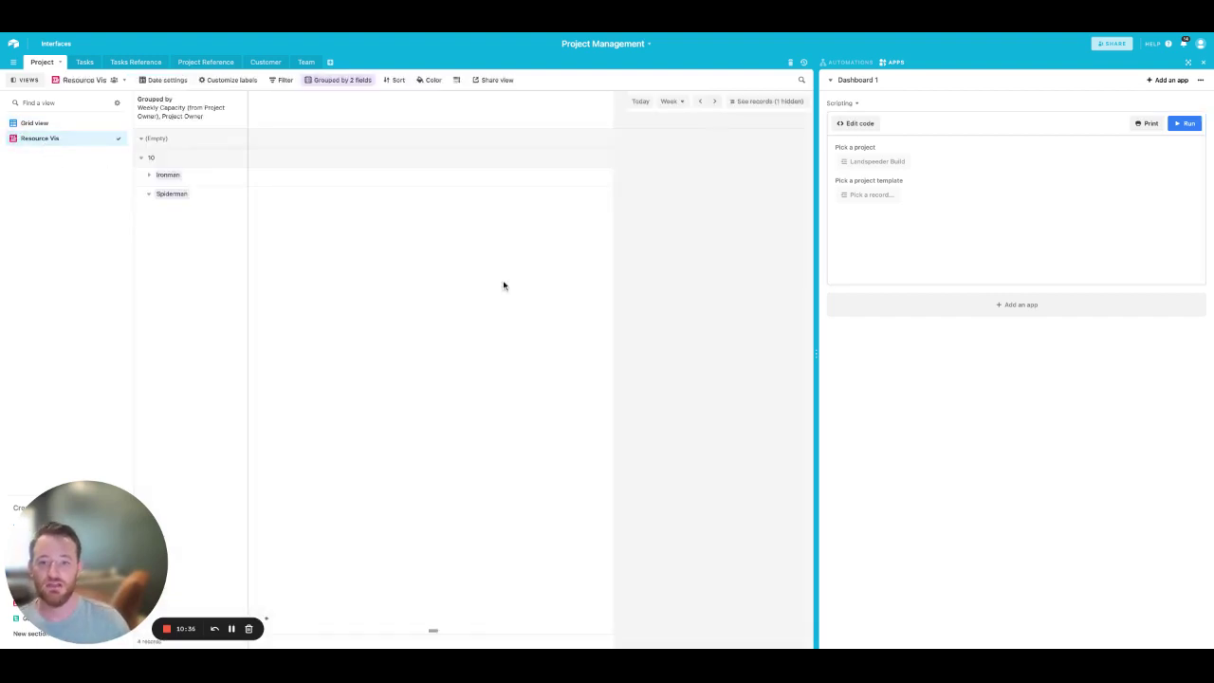
pyautogui.hscroll(5, 470, 326)
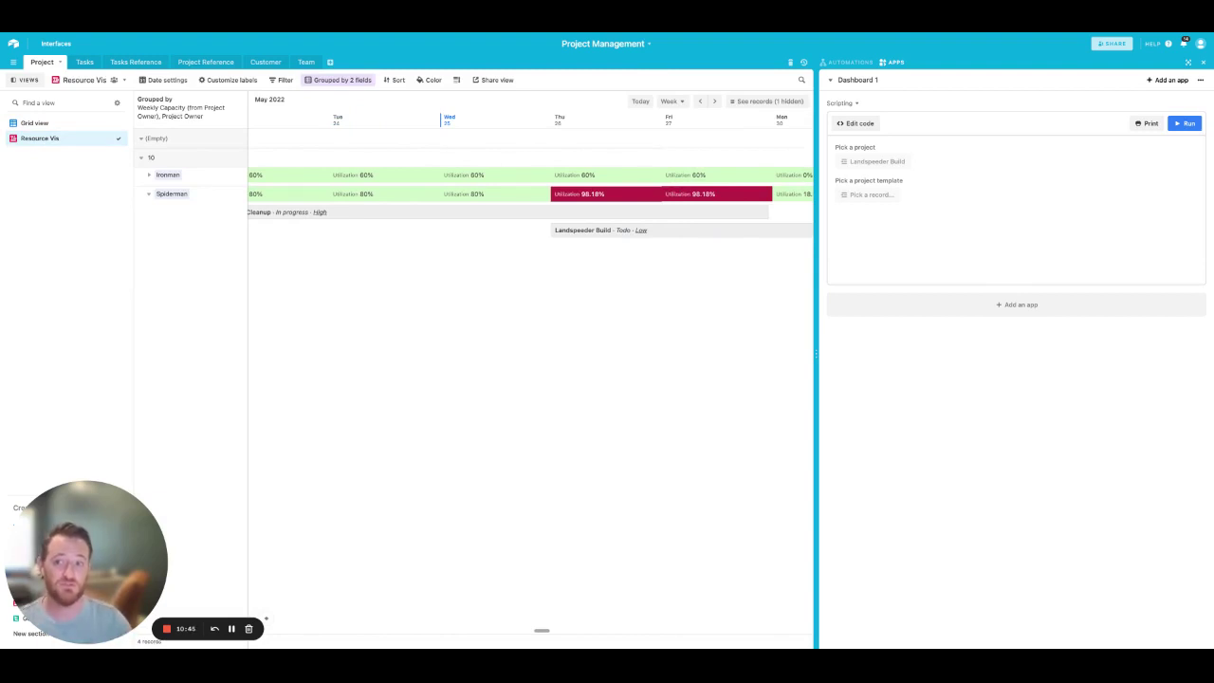
pyautogui.click(48, 124)
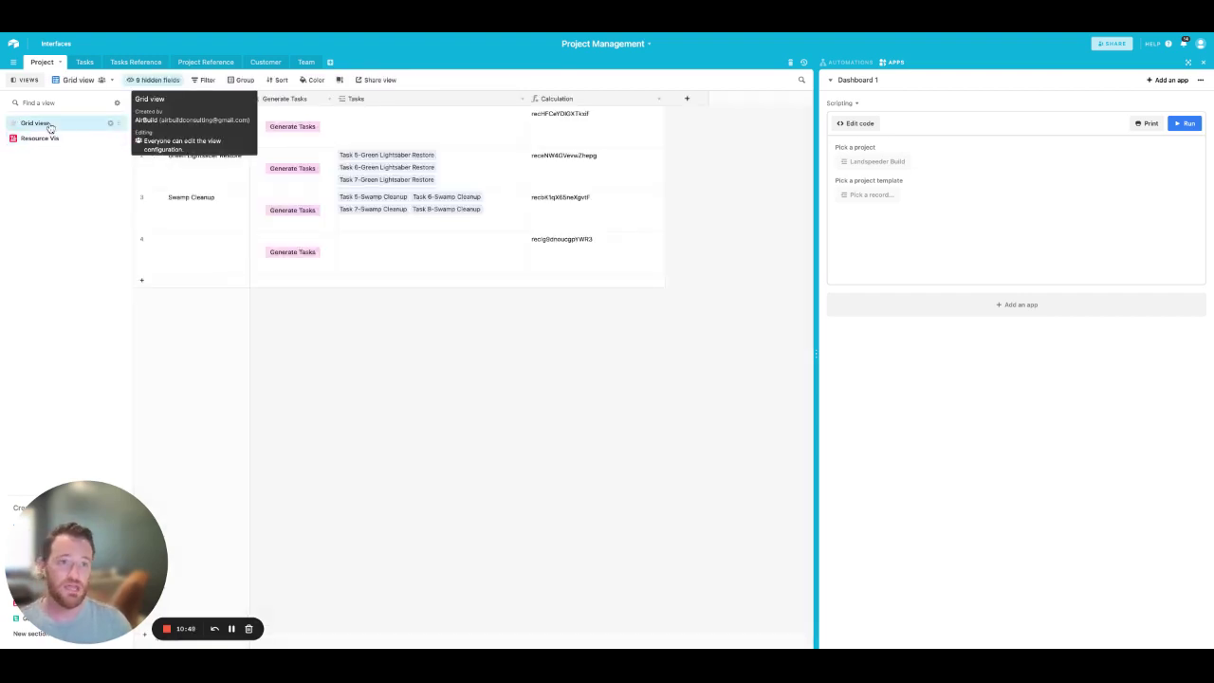